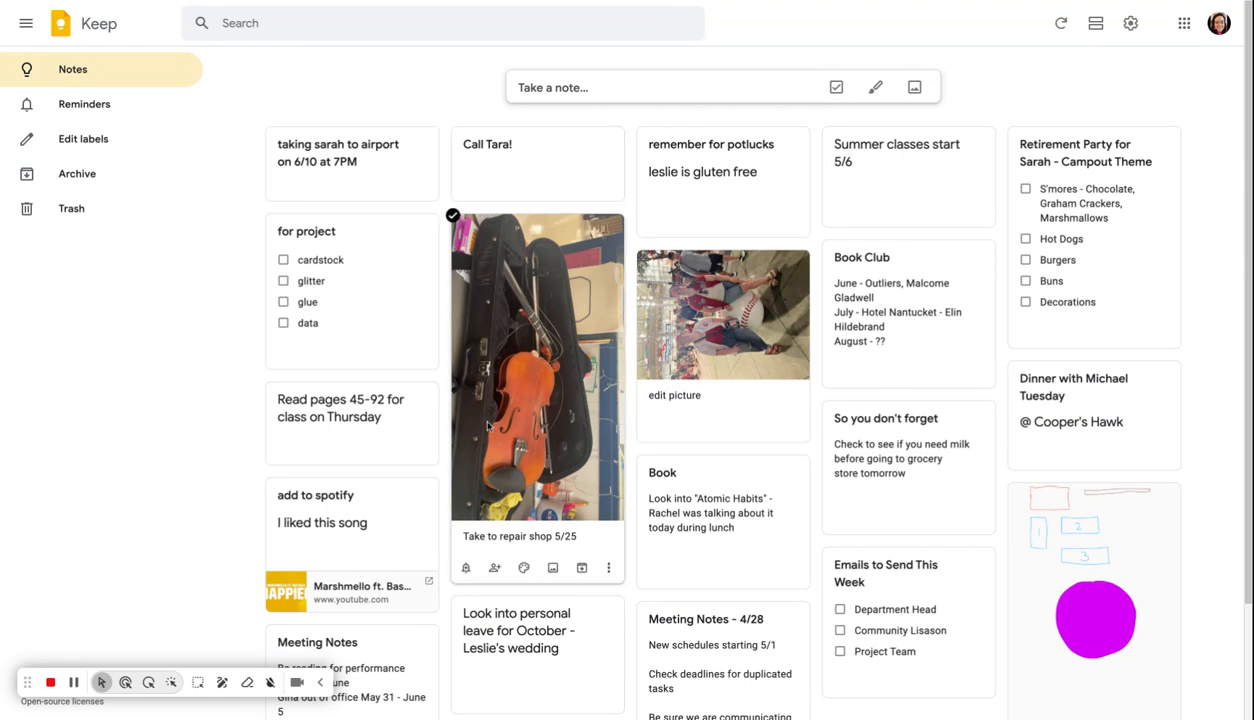
# Create a label named "To-Do" on the note about the airport ride on 6/10 at 7PM.
pyautogui.scroll(-2, 671, 473)
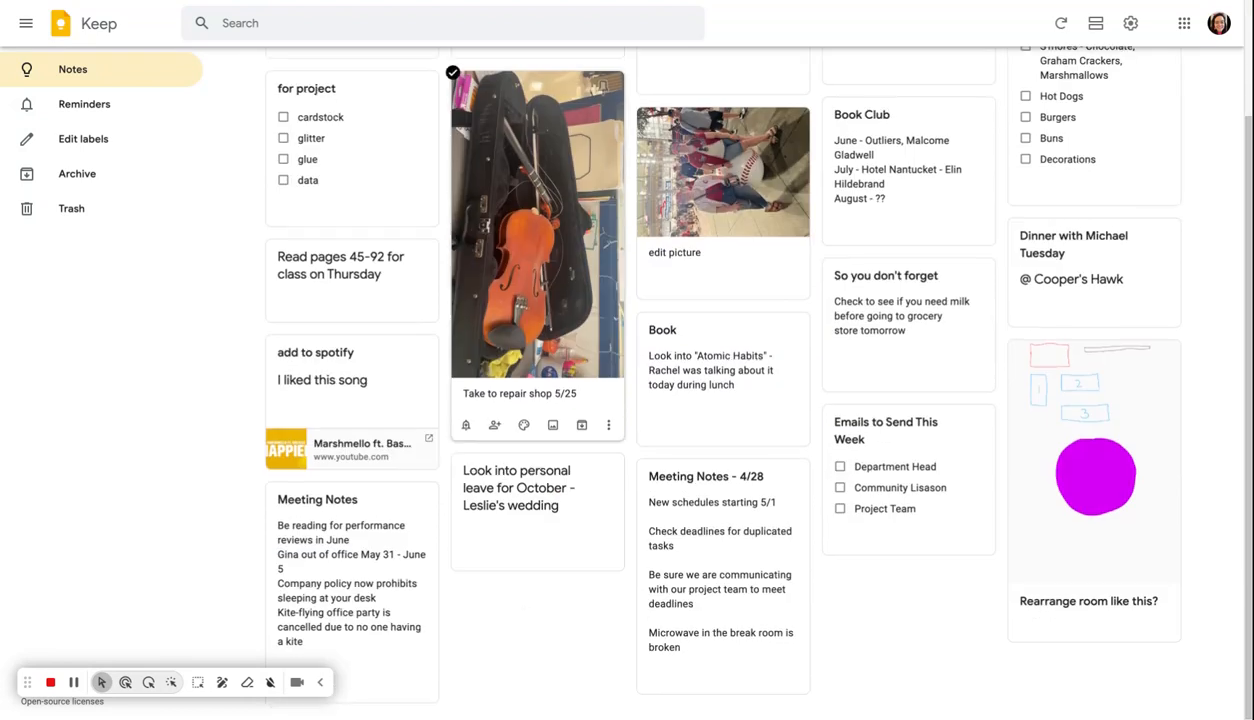
pyautogui.scroll(2, 671, 473)
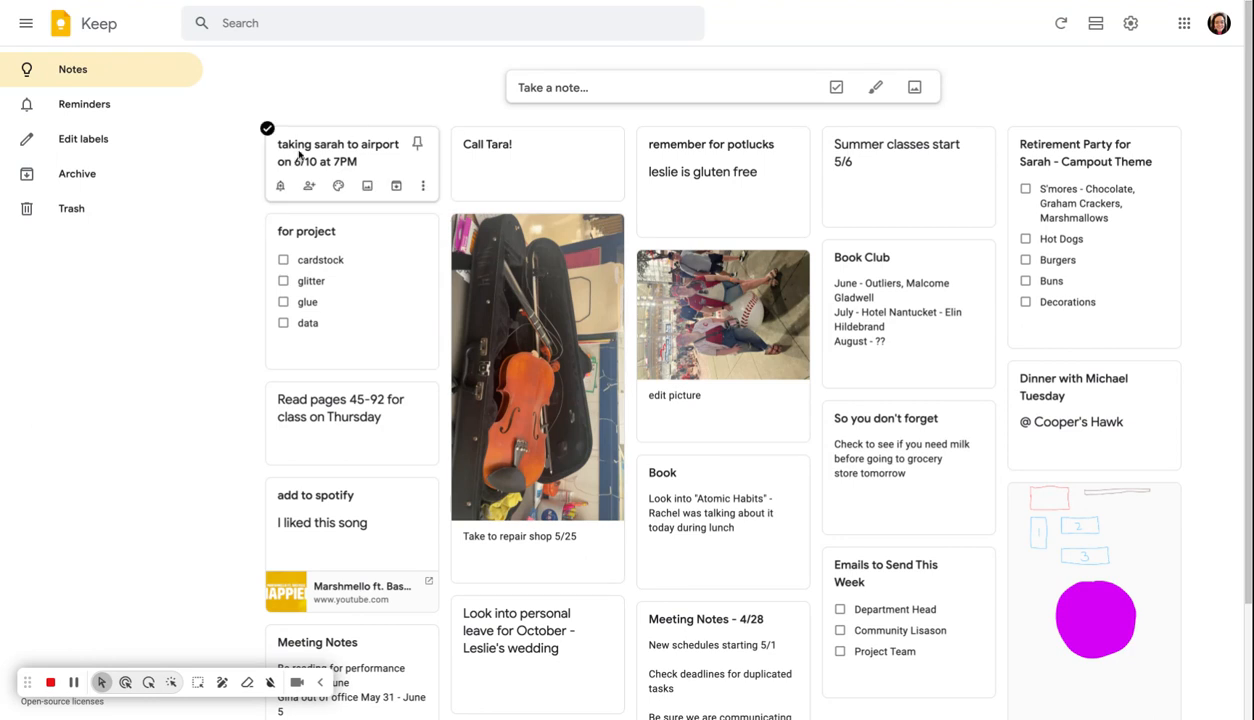
pyautogui.click(424, 188)
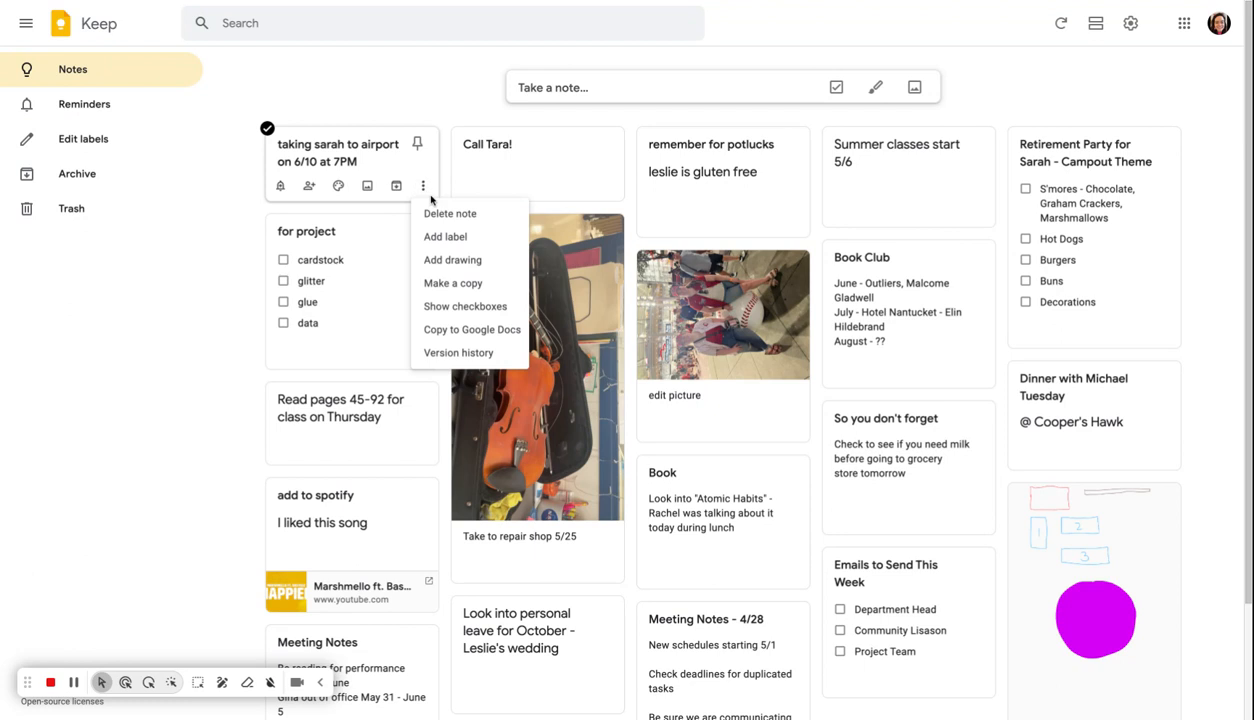
pyautogui.click(437, 236)
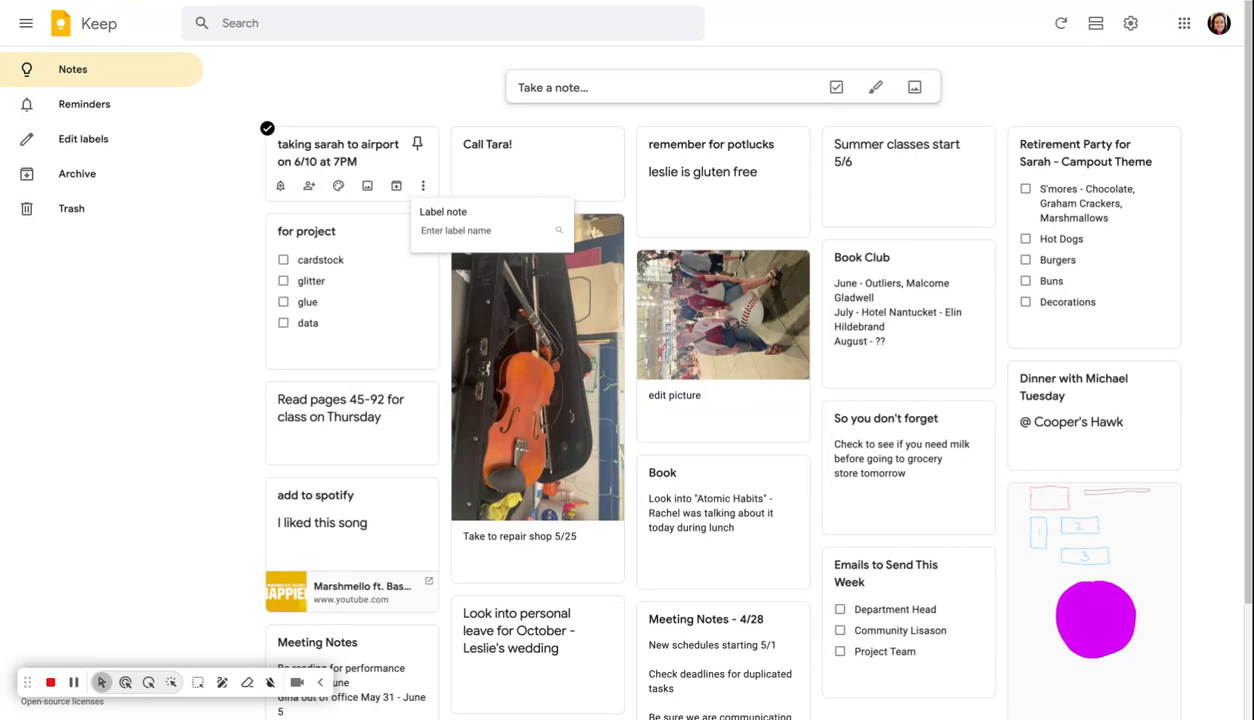
pyautogui.write('To-Do')
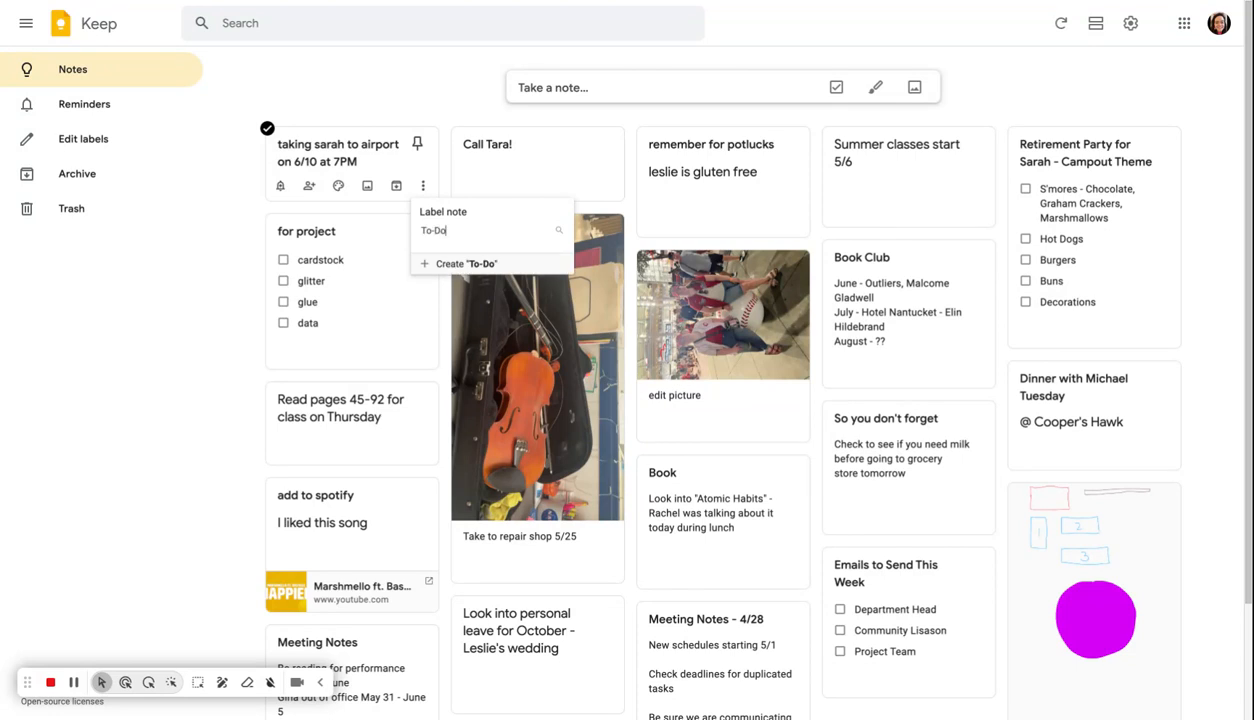
pyautogui.press('Return')
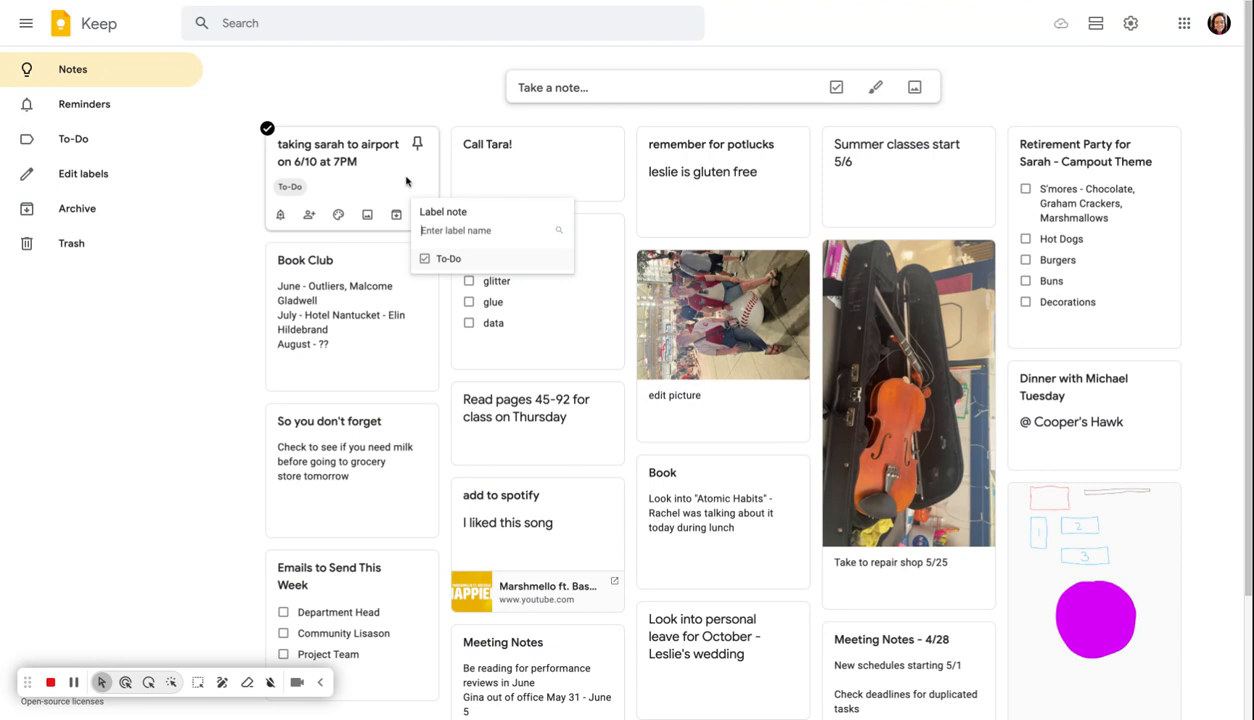
pyautogui.click(417, 100)
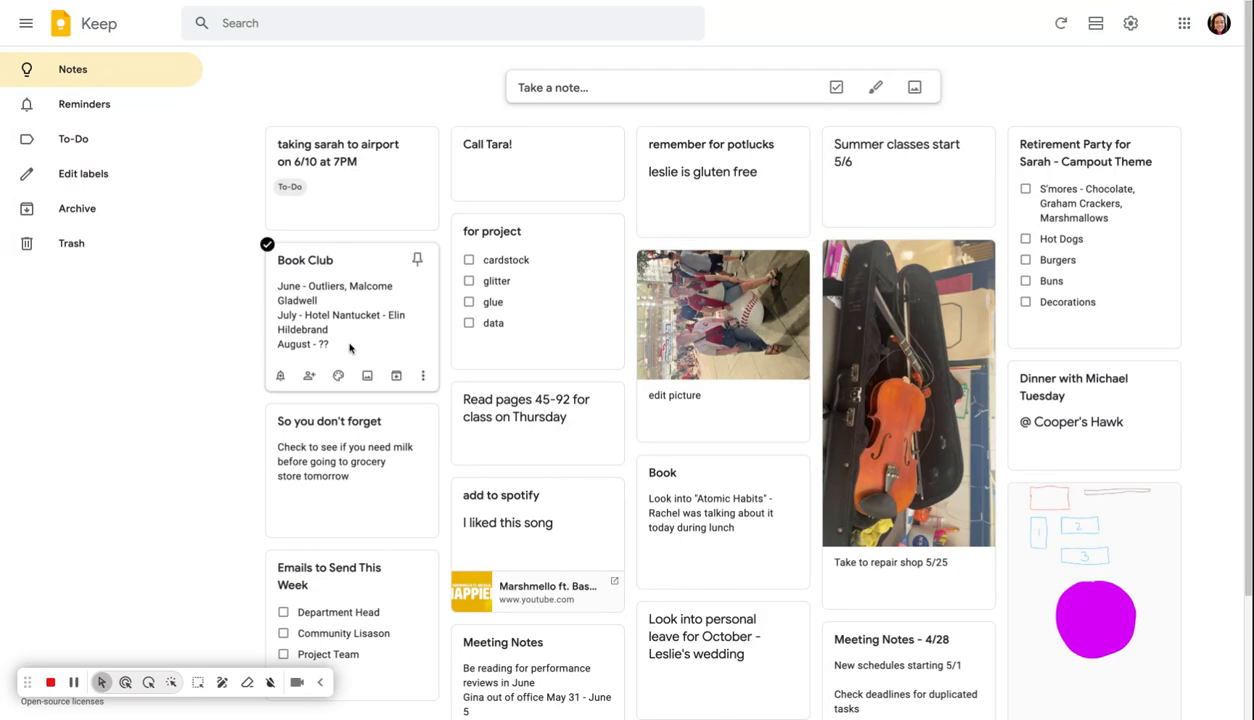
# Apply the To-Do label to the phone call reminder note.
pyautogui.click(608, 186)
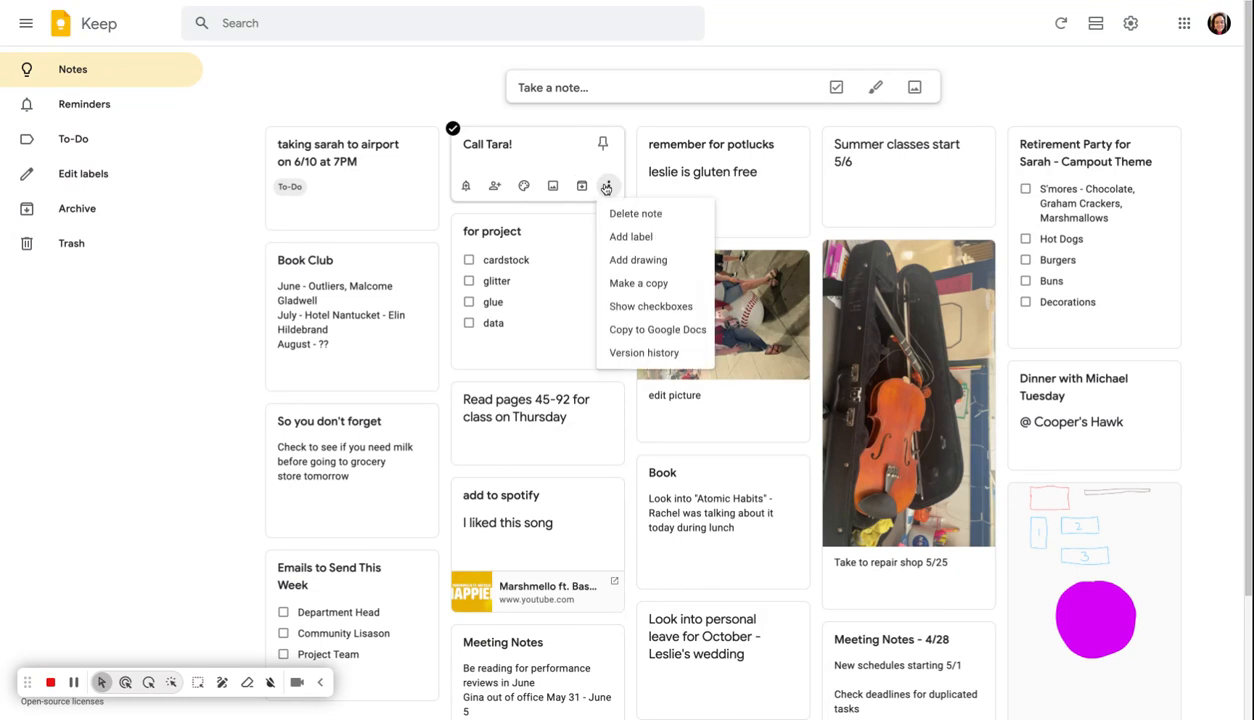
pyautogui.click(620, 234)
pyautogui.click(610, 259)
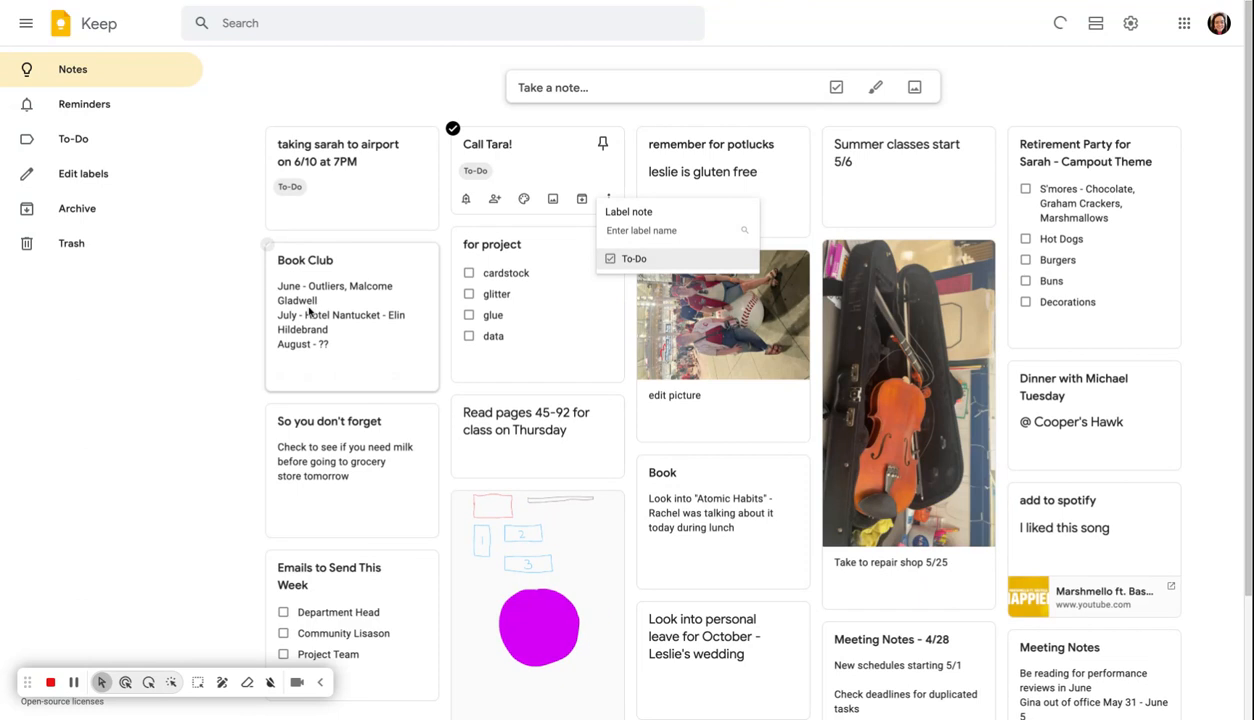
# Apply the To-Do label to the "Read pages 45-92 for class on Thursday" note.
pyautogui.scroll(-1, 420, 360)
pyautogui.click(608, 427)
pyautogui.click(608, 427)
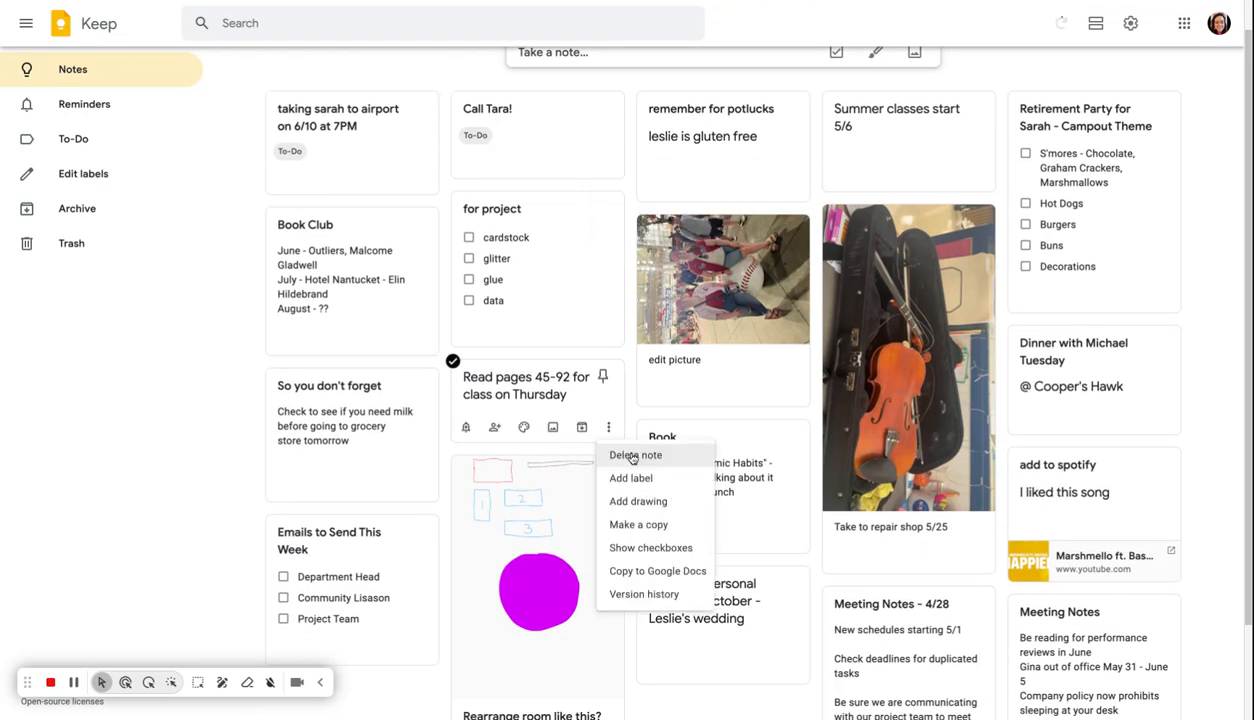
pyautogui.click(633, 480)
pyautogui.click(612, 499)
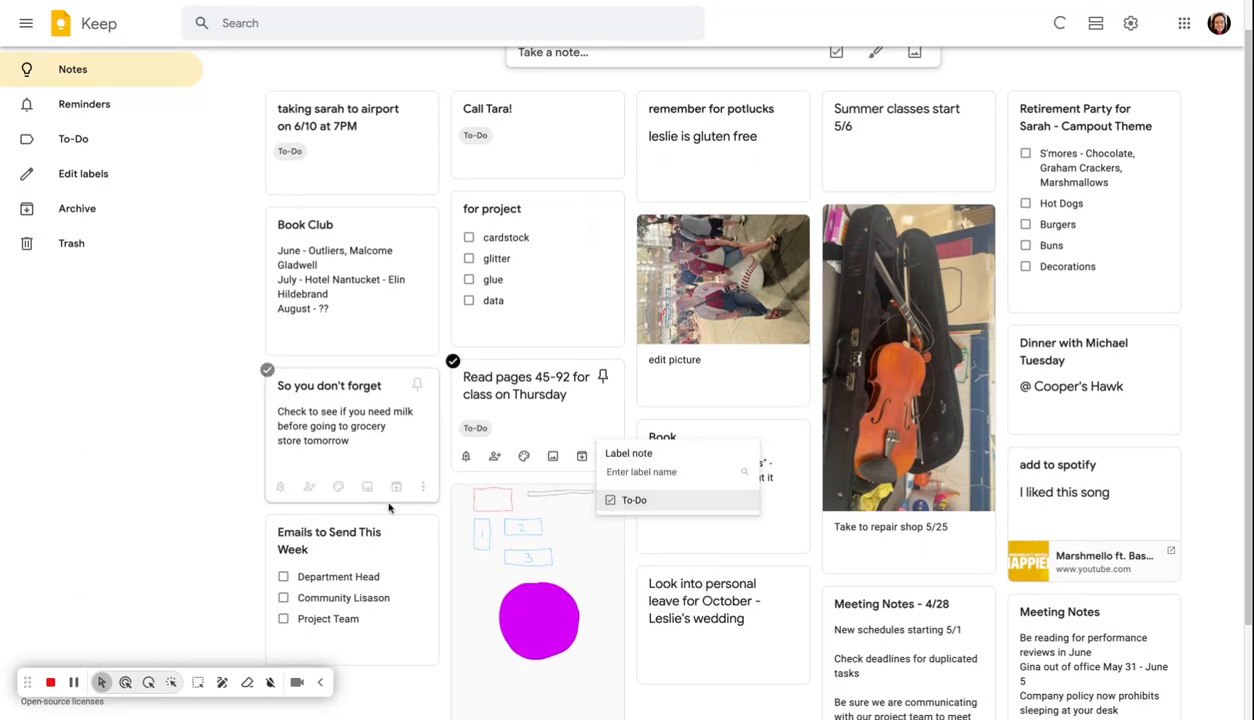
# Apply the To-Do label to the note about personal leave for October.
pyautogui.click(796, 668)
pyautogui.click(796, 668)
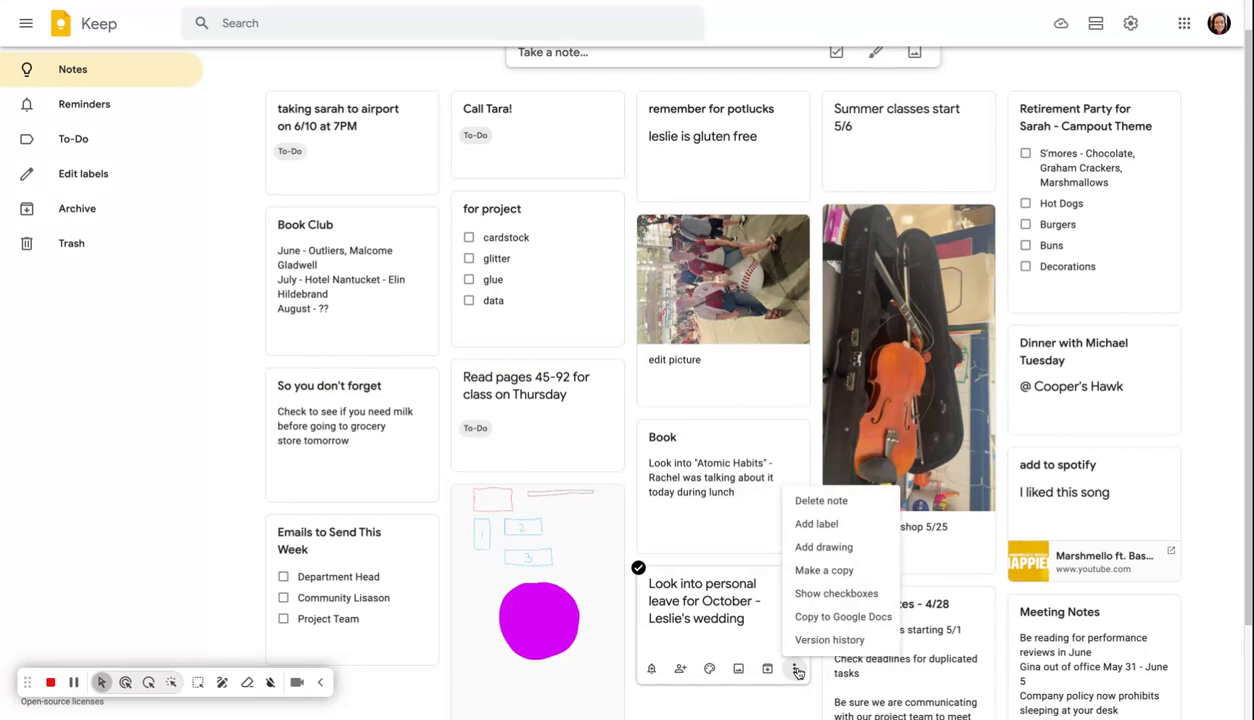
pyautogui.click(845, 527)
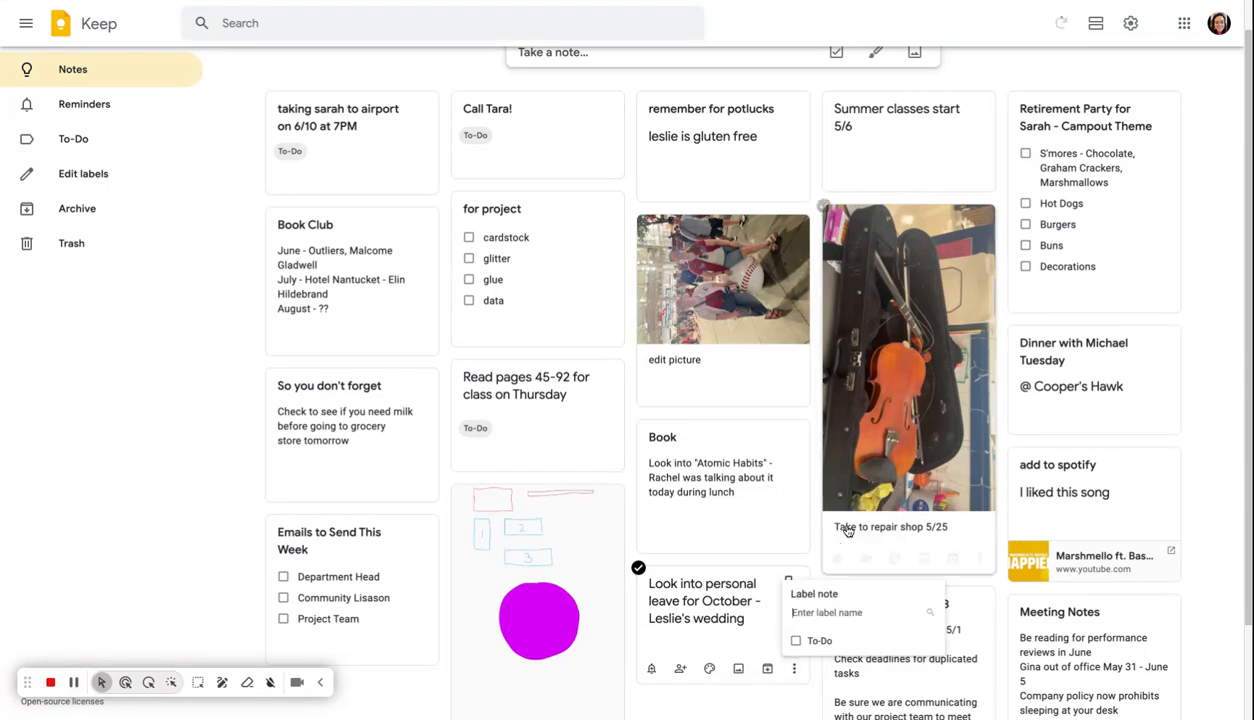
pyautogui.click(795, 640)
pyautogui.click(214, 583)
pyautogui.scroll(1, 806, 450)
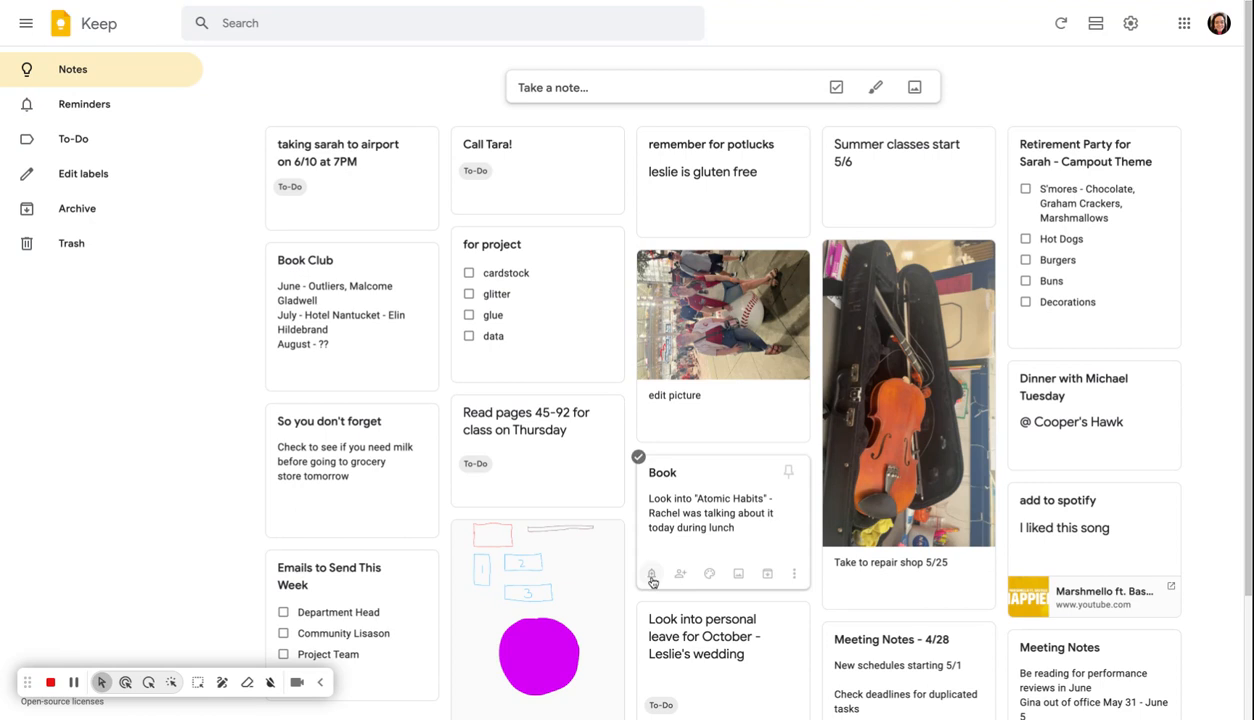
# Apply the To-Do label to the Tuesday dinner note for Cooper's Hawk.
pyautogui.scroll(-1, 967, 520)
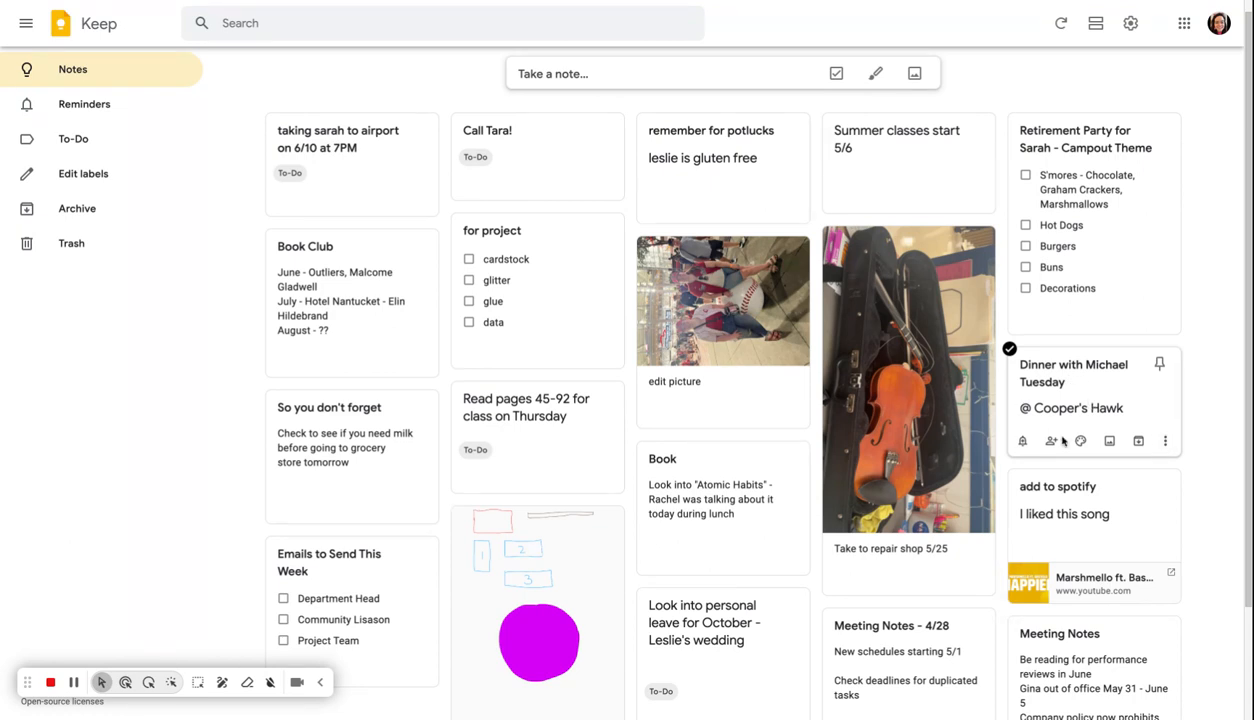
pyautogui.click(1165, 441)
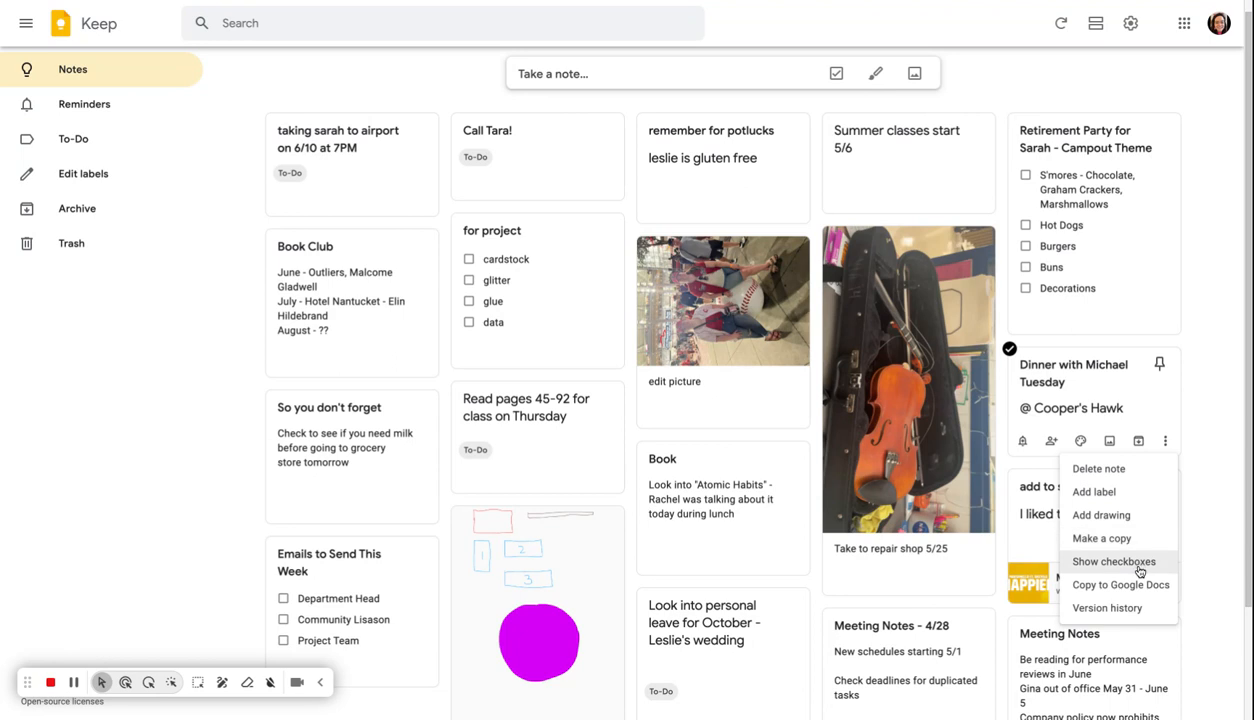
pyautogui.click(1112, 490)
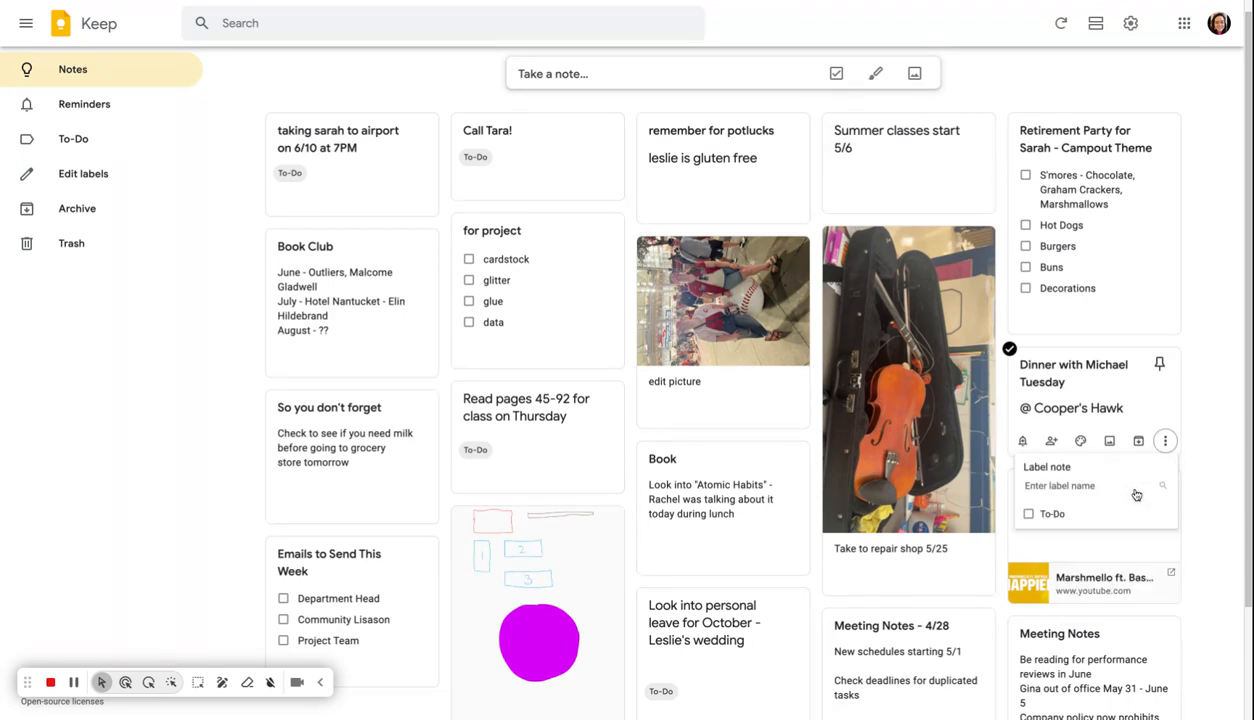
pyautogui.click(1030, 512)
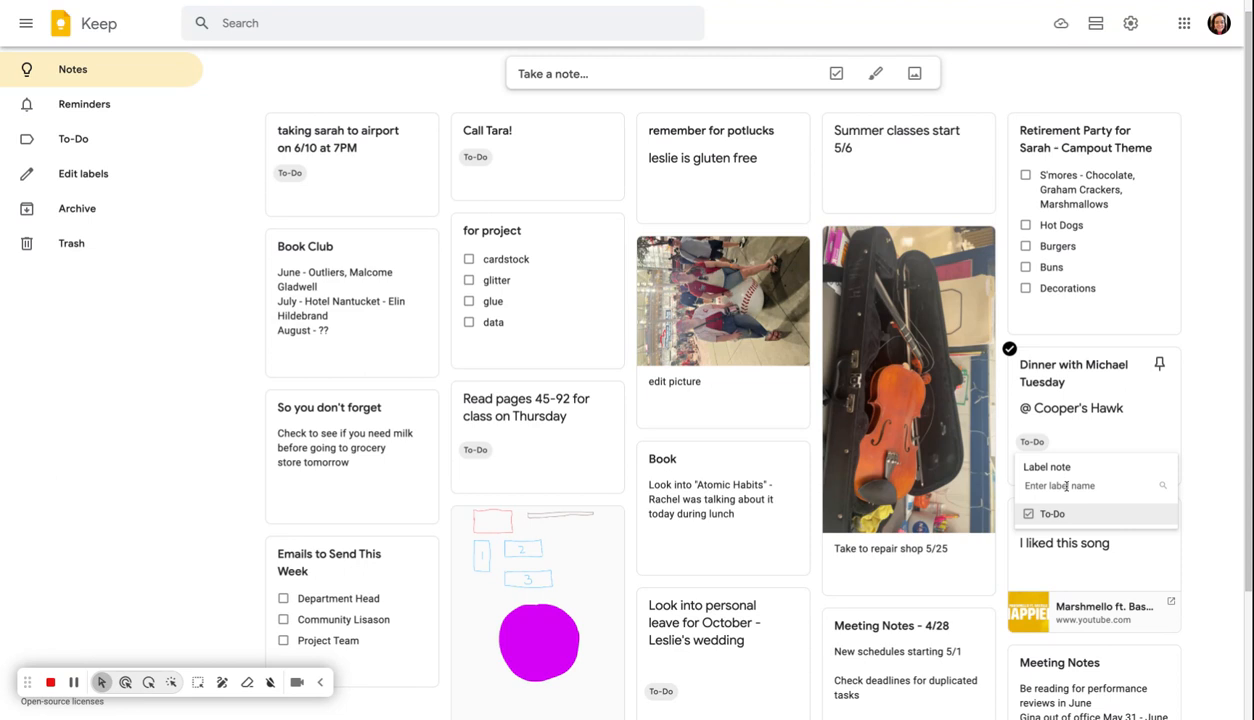
# Create a second label named "Personal" on the Tuesday dinner note.
pyautogui.click(1066, 486)
pyautogui.write('Pe')
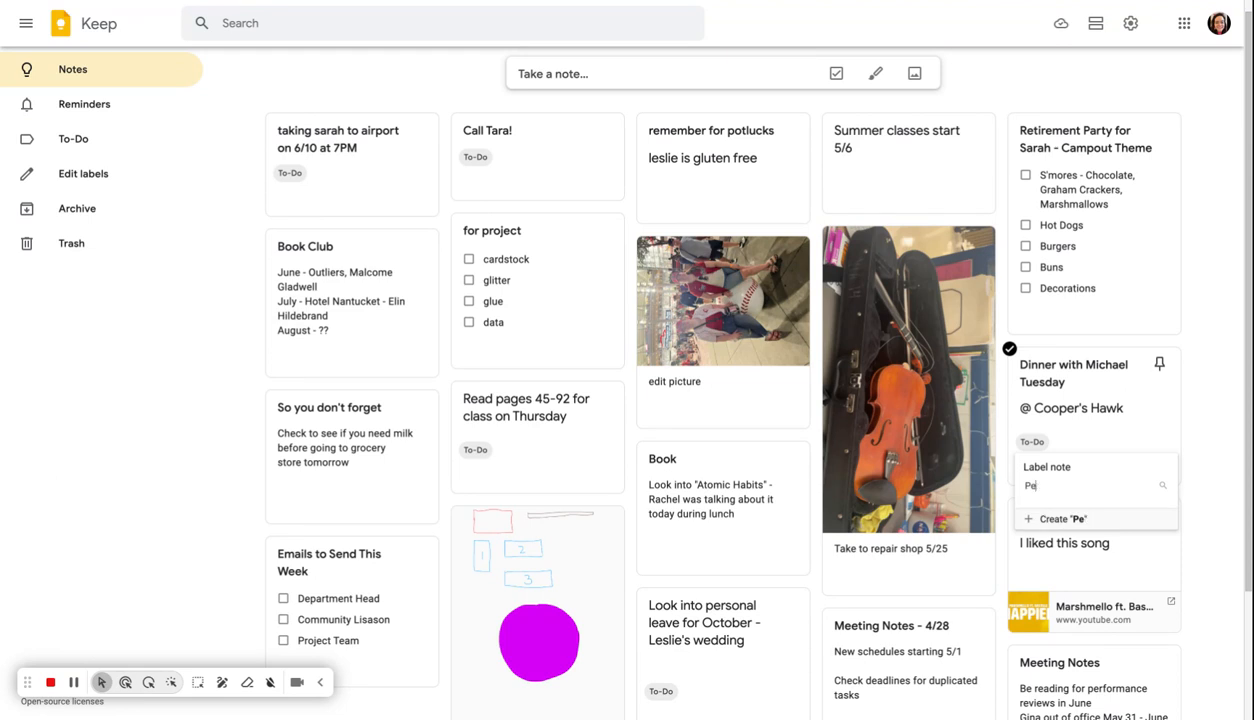
pyautogui.write('rsonal')
pyautogui.press('Return')
pyautogui.click(1213, 414)
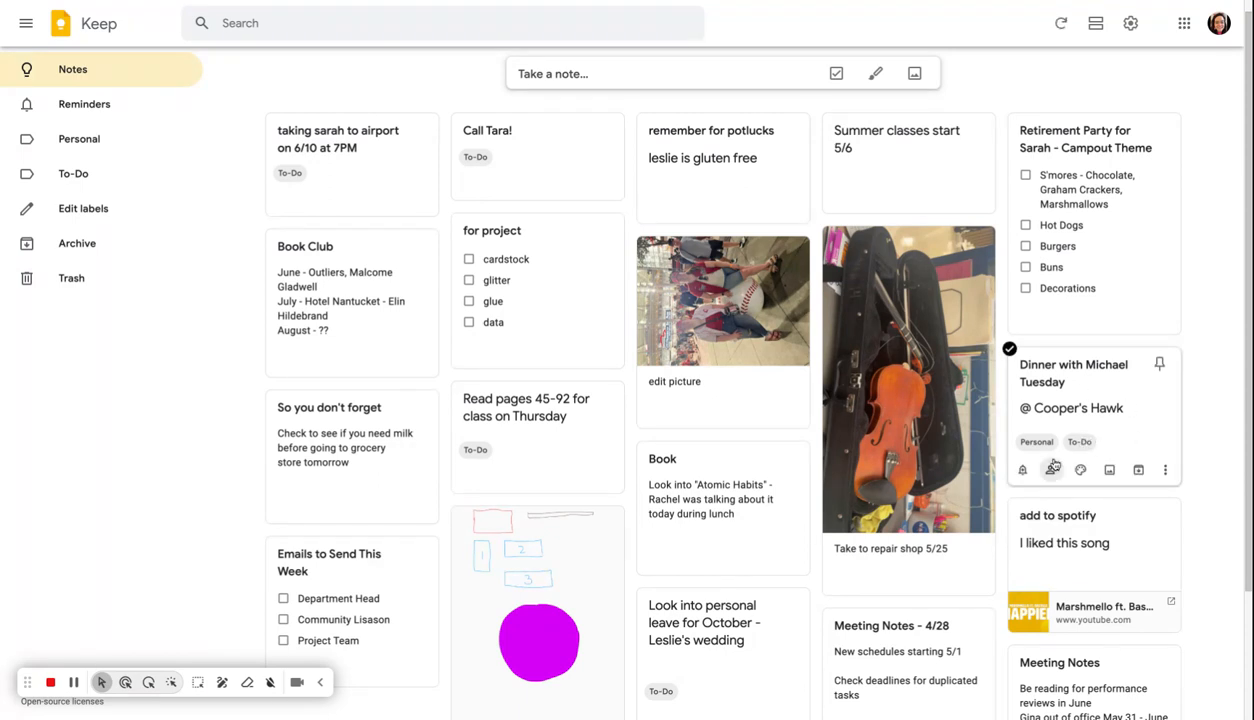
# View the notes under the Personal label and under the To-Do label, and return to all notes.
pyautogui.scroll(1, 1215, 434)
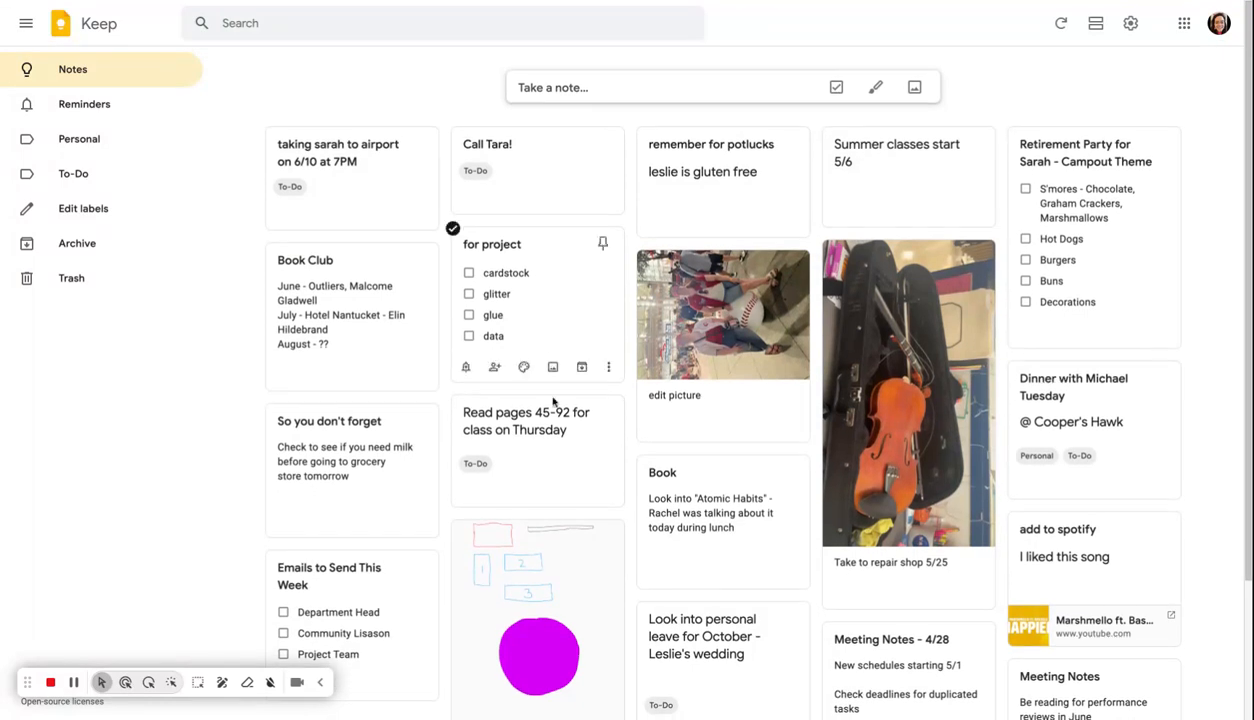
pyautogui.click(110, 146)
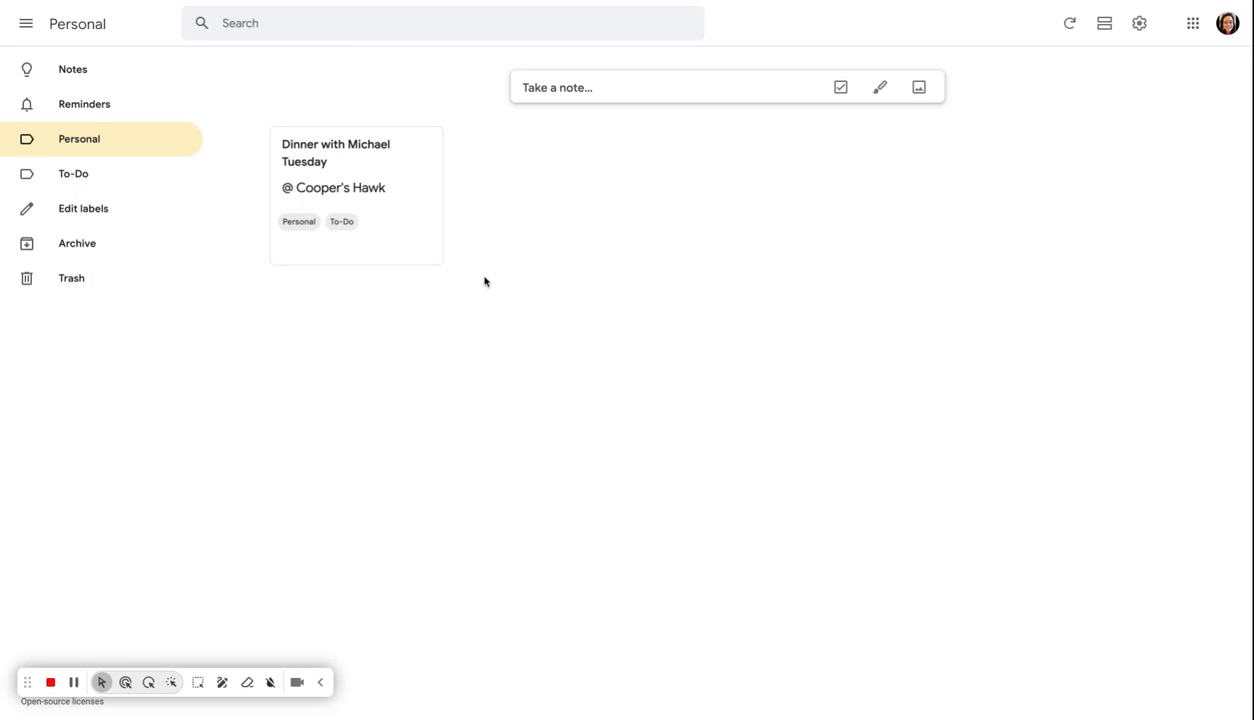
pyautogui.click(87, 176)
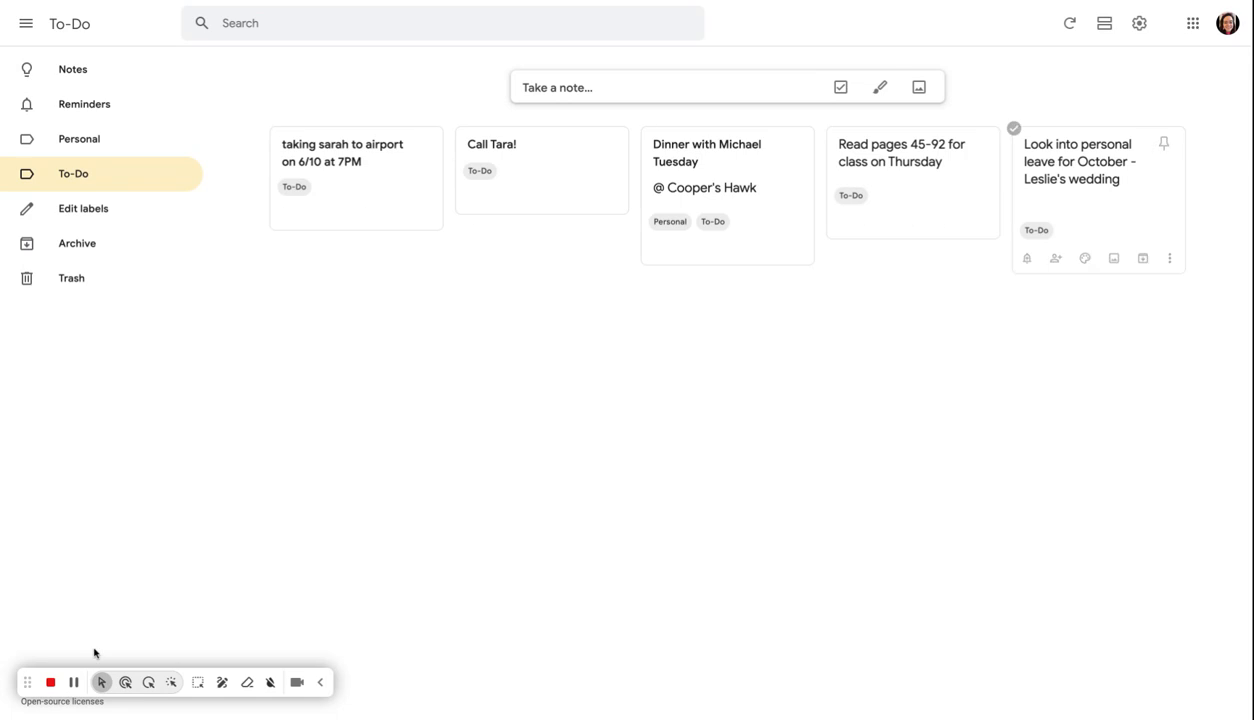
pyautogui.click(82, 82)
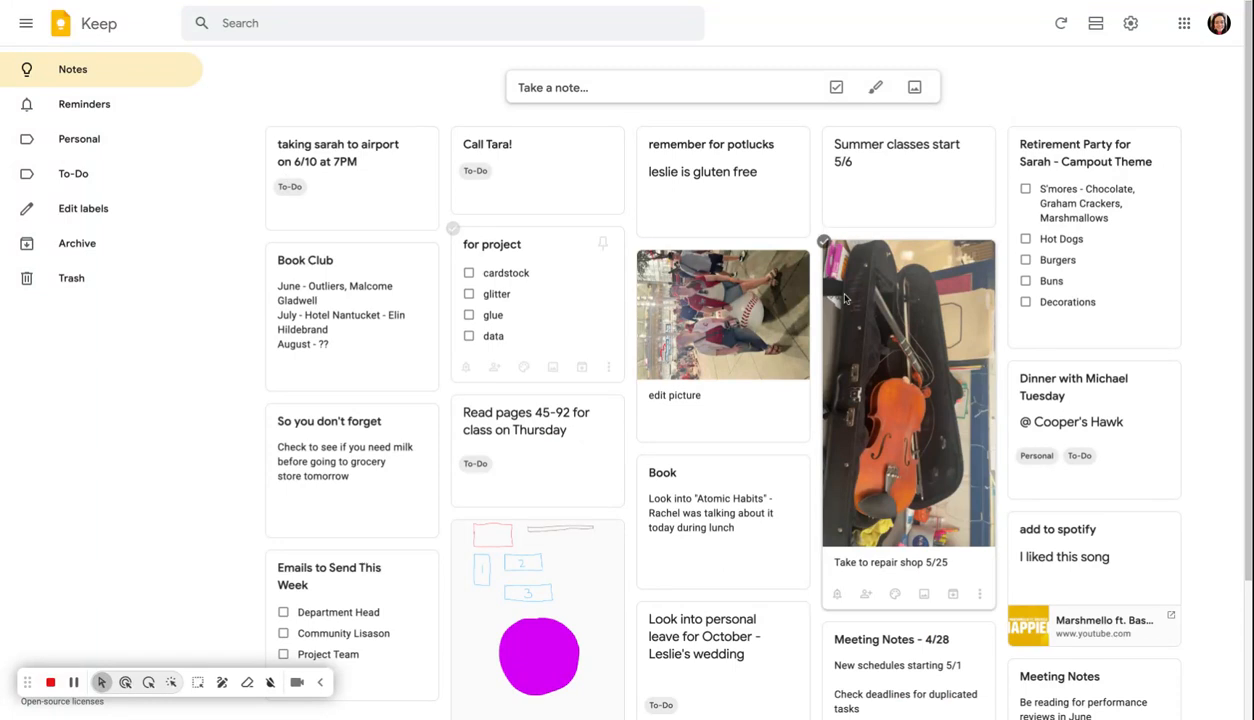
# Set the background color of the airport ride note and the phone call note to Sand.
pyautogui.scroll(-2, 845, 298)
pyautogui.scroll(3, 845, 298)
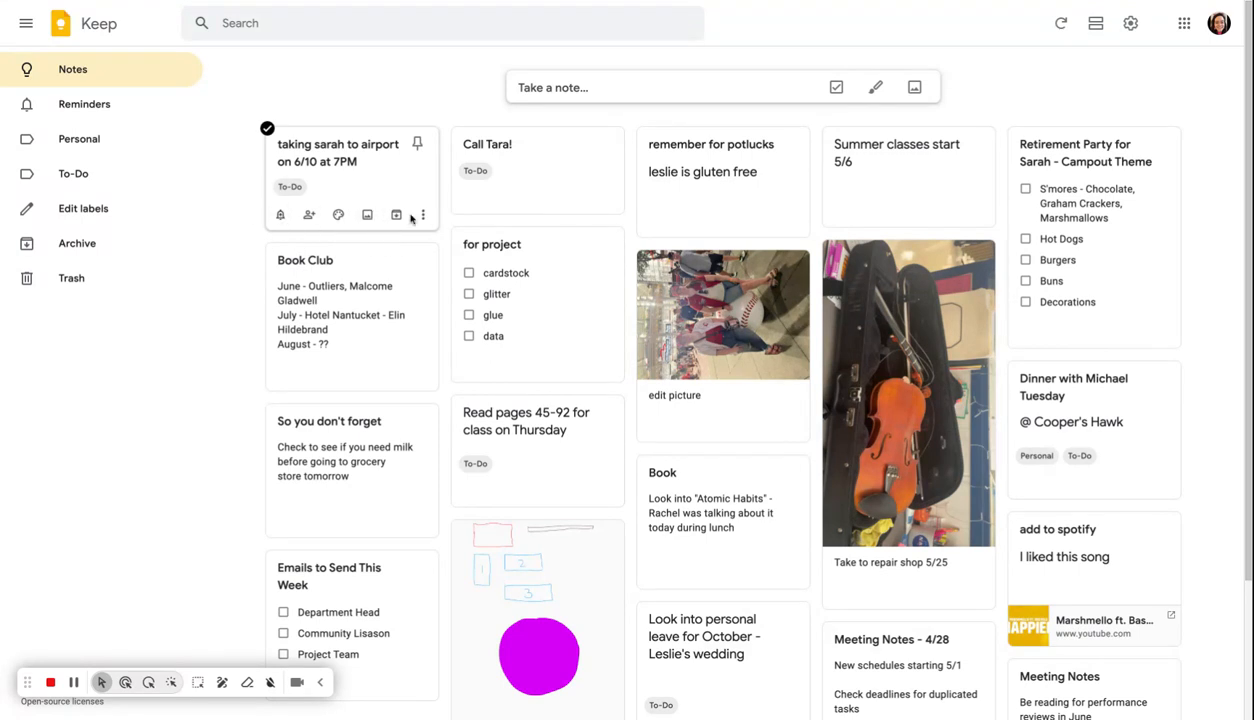
pyautogui.click(339, 215)
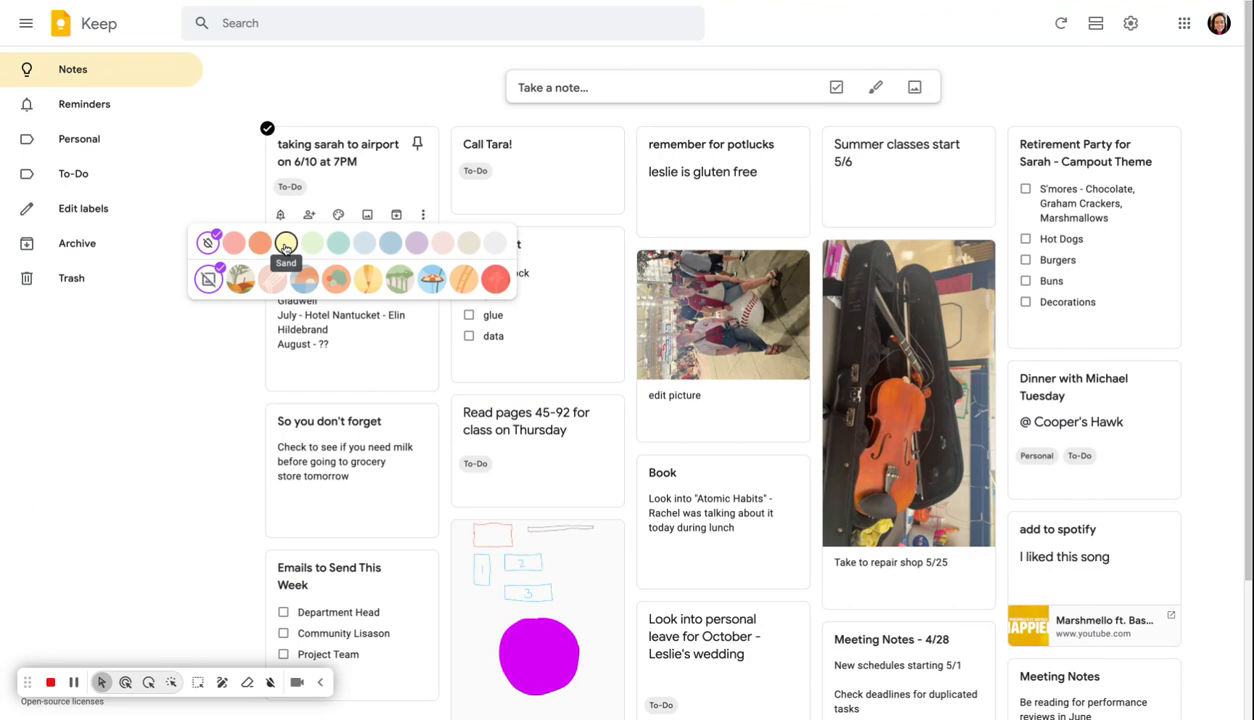
pyautogui.click(286, 245)
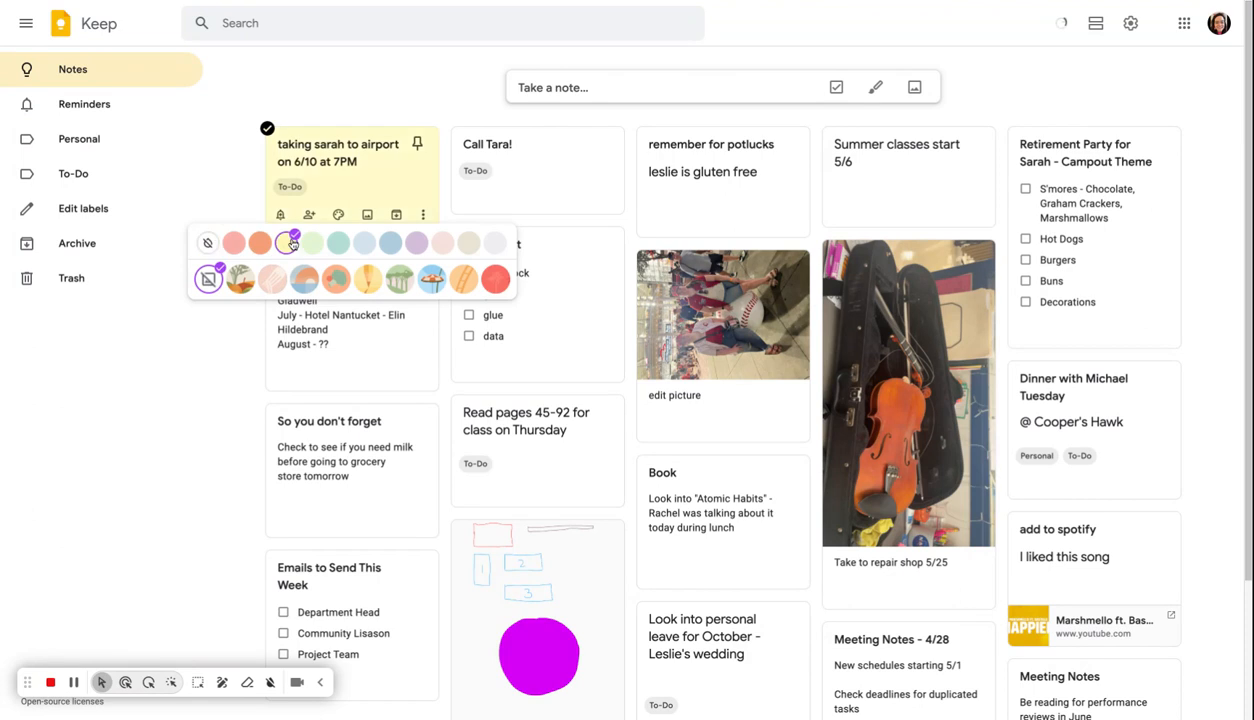
pyautogui.click(523, 199)
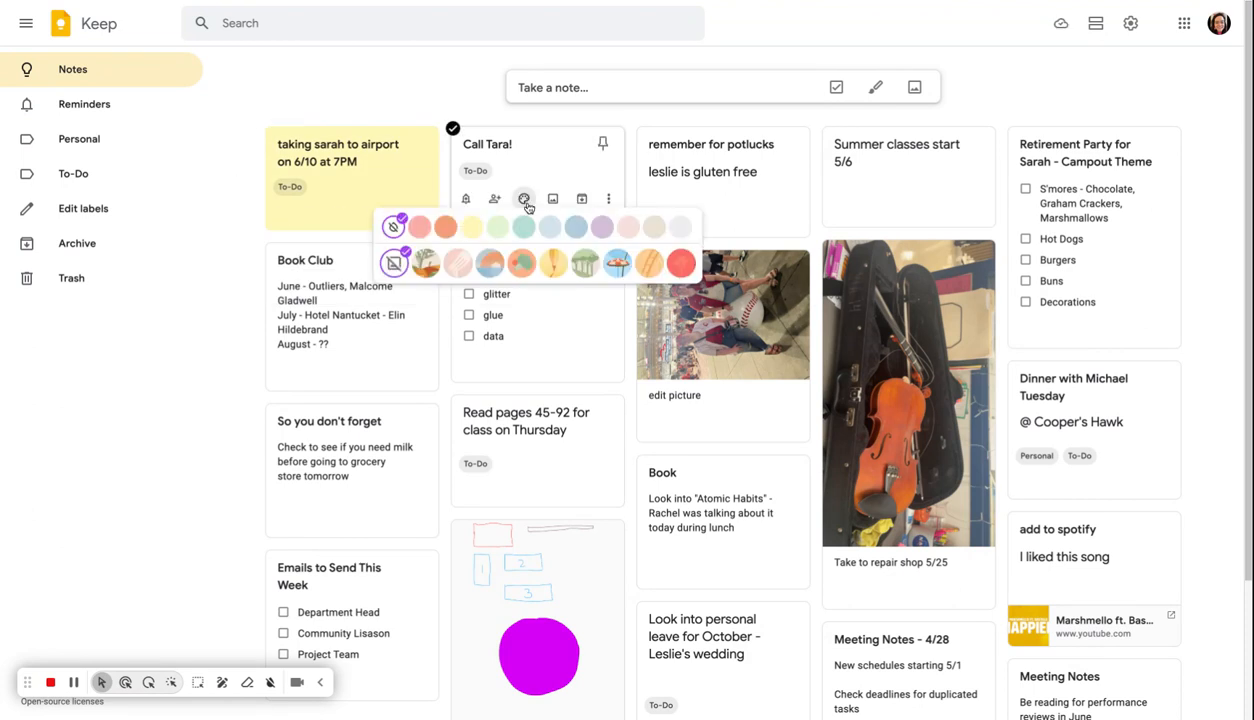
pyautogui.click(481, 229)
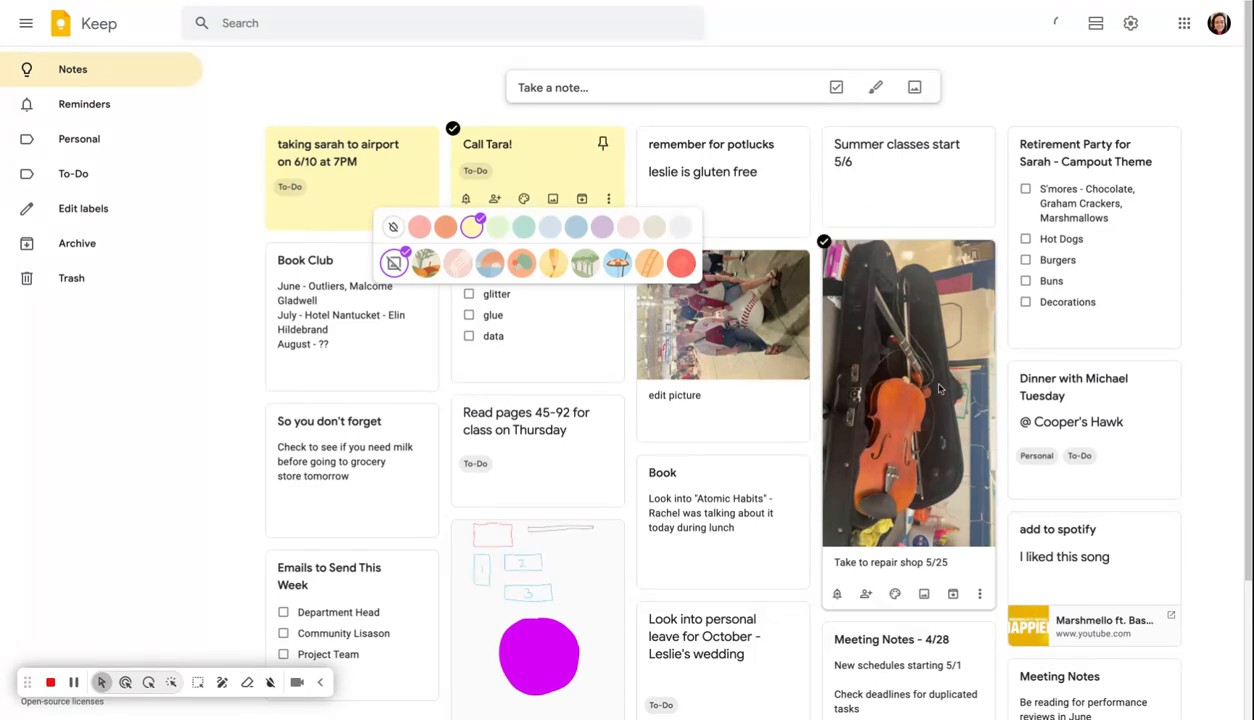
# Color the Tuesday dinner note and the "Read pages 45-92" note Sand.
pyautogui.scroll(-1, 963, 400)
pyautogui.click(1080, 439)
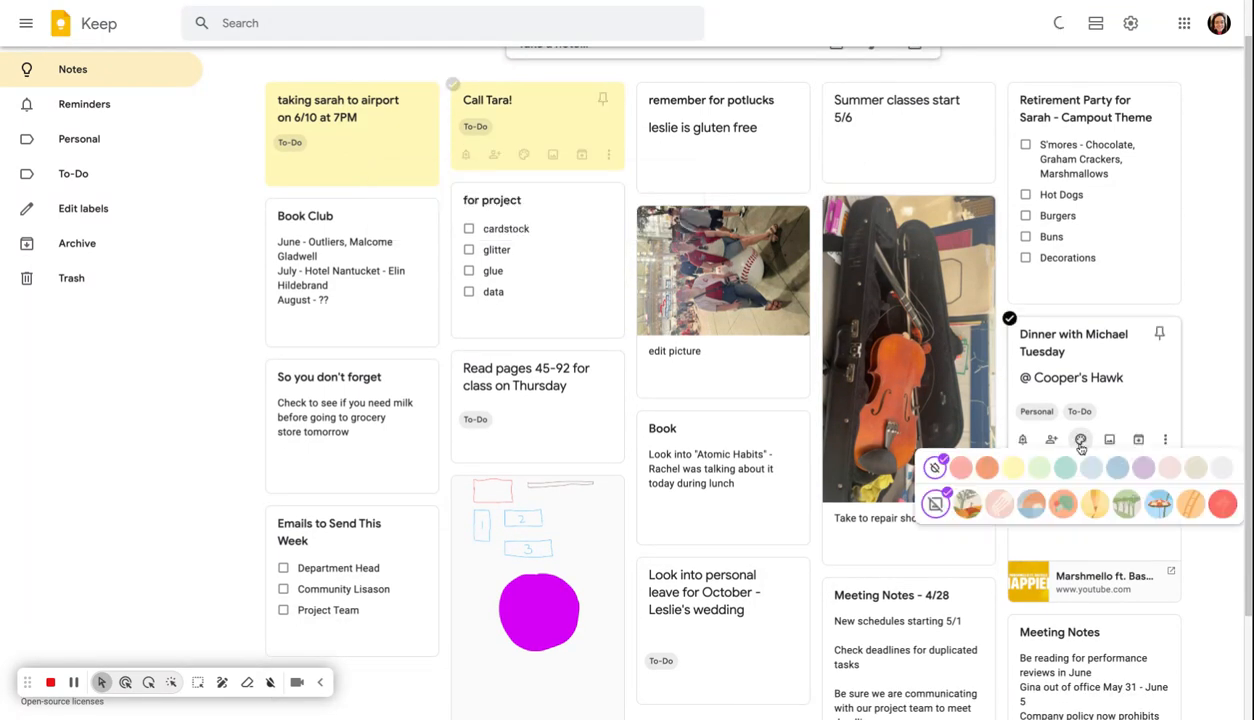
pyautogui.click(1013, 467)
pyautogui.click(523, 447)
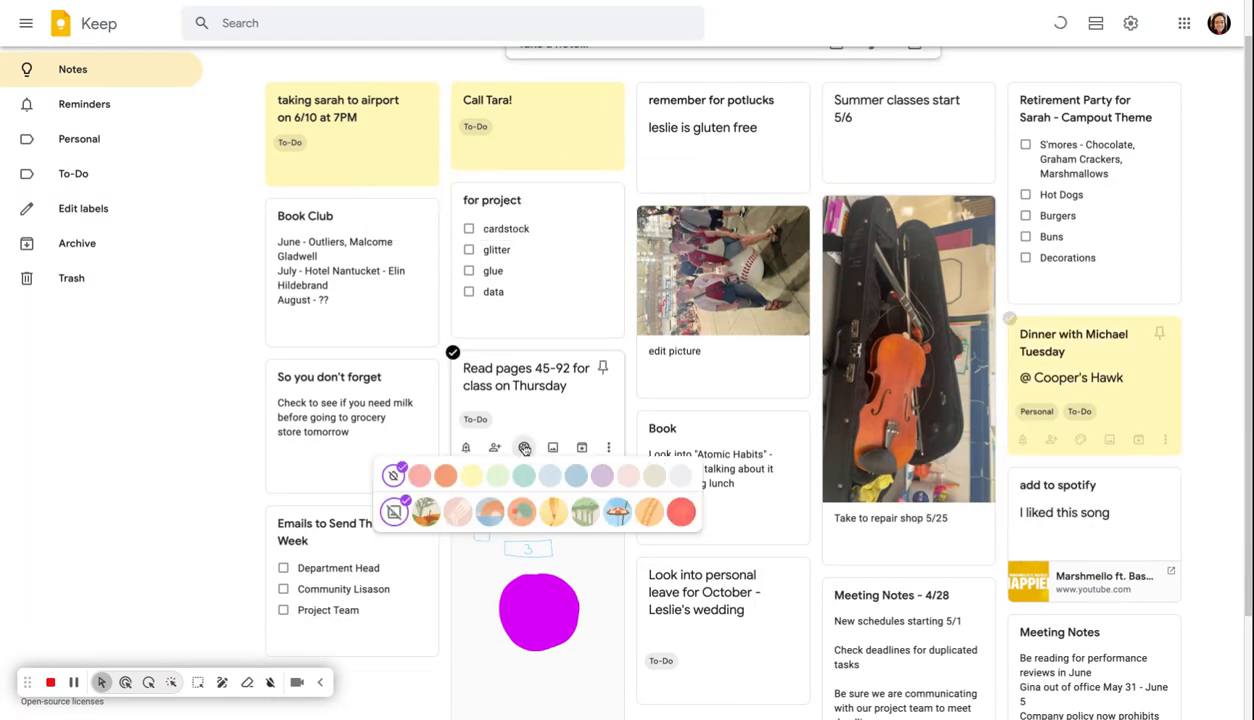
pyautogui.click(470, 476)
# Change the October personal leave note's background to Sand.
pyautogui.scroll(-1, 340, 455)
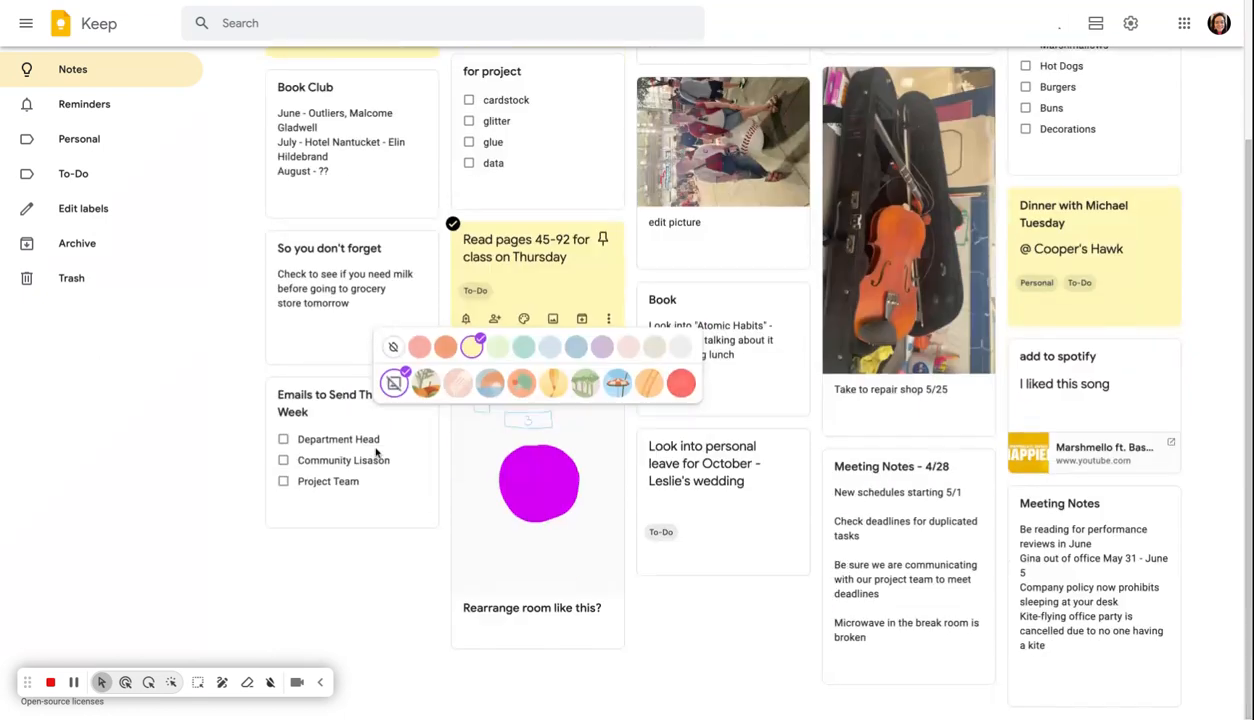
pyautogui.scroll(1, 376, 453)
pyautogui.click(709, 619)
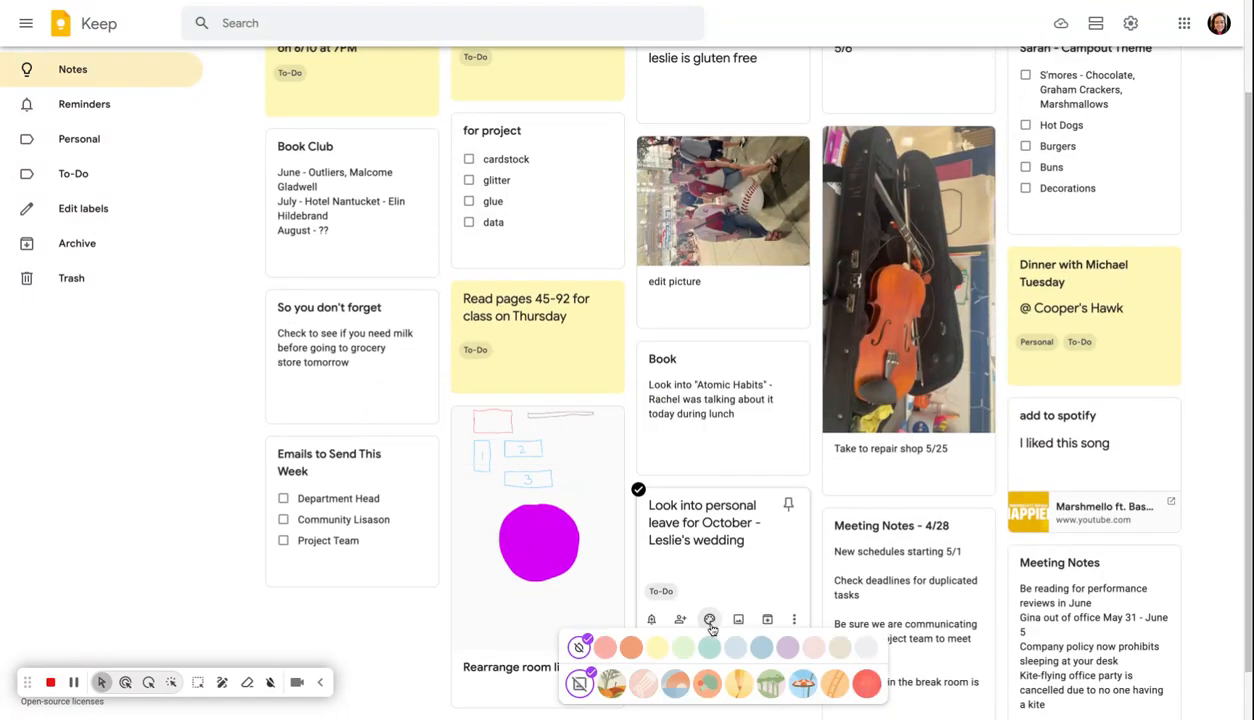
pyautogui.click(658, 651)
# Color the campout-themed retirement party note teal and the "remember for potlucks" note purple.
pyautogui.scroll(2, 112, 507)
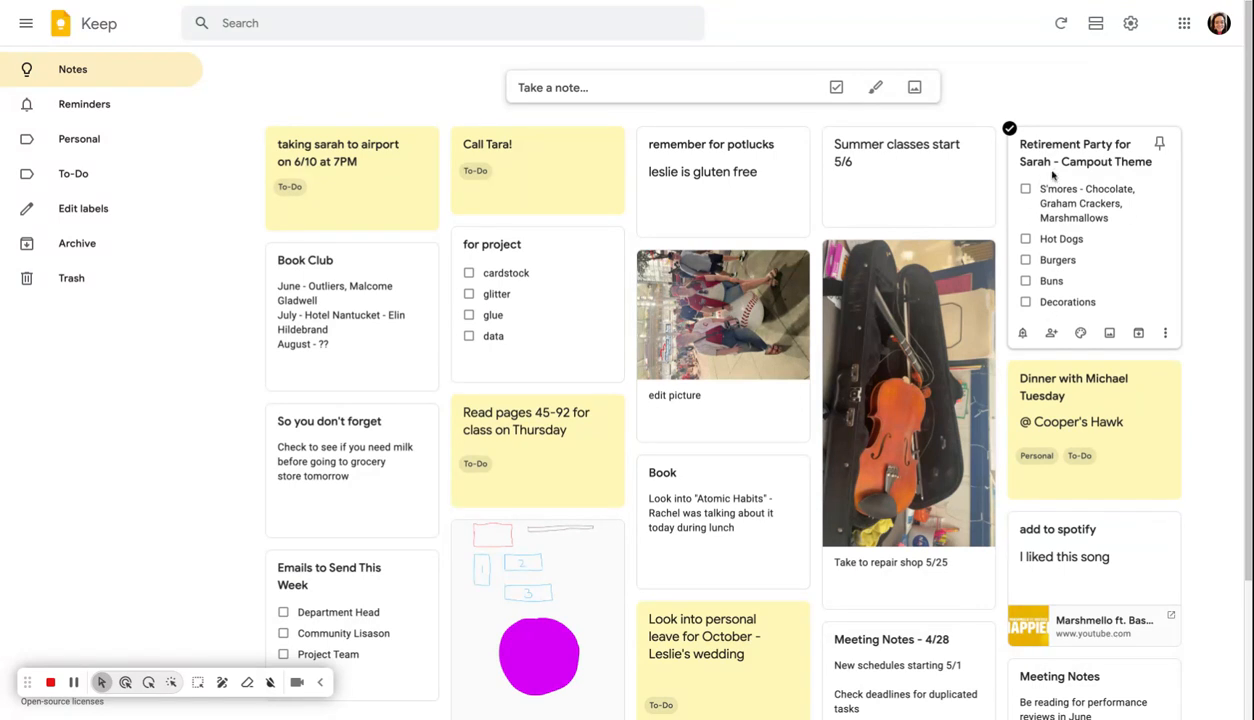
pyautogui.moveTo(1078, 336)
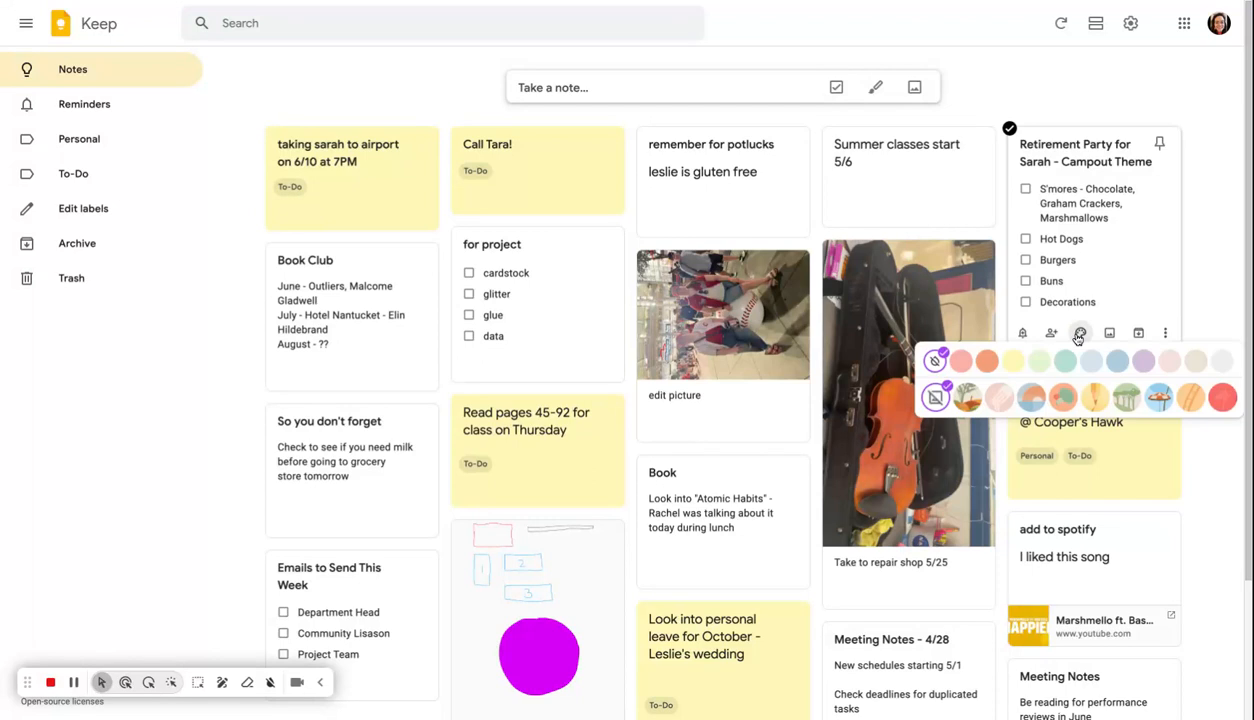
pyautogui.click(1065, 360)
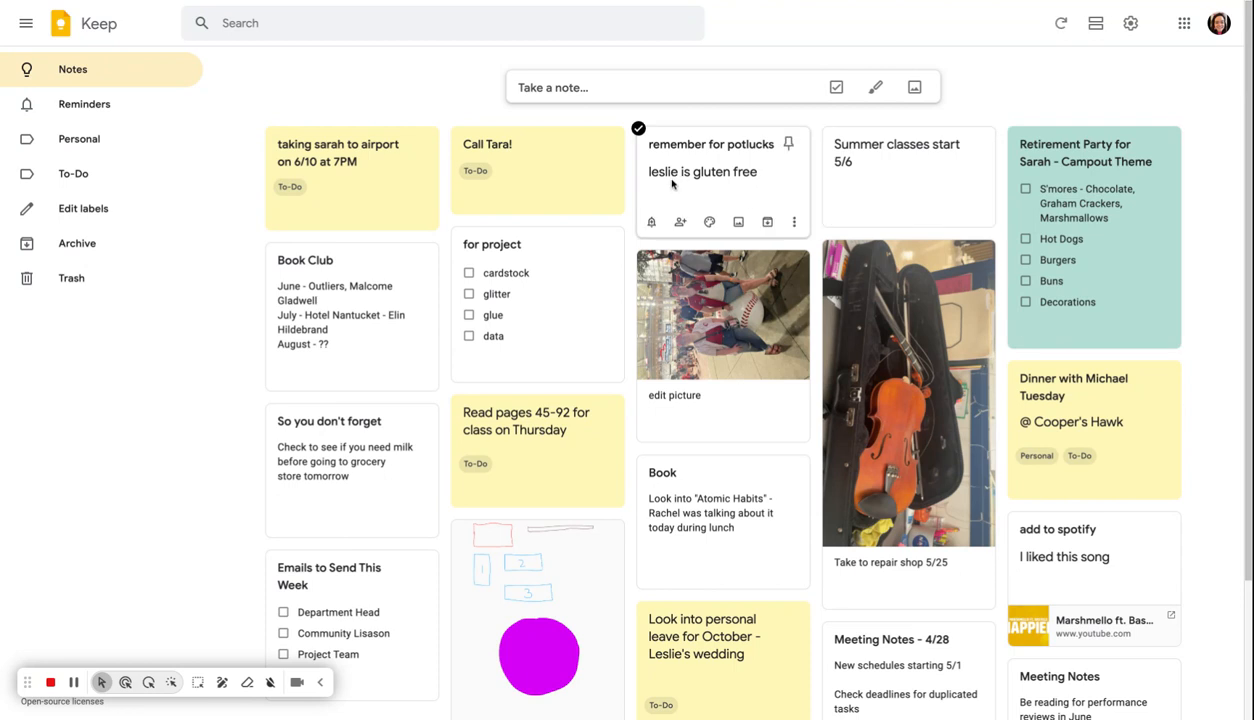
pyautogui.click(709, 223)
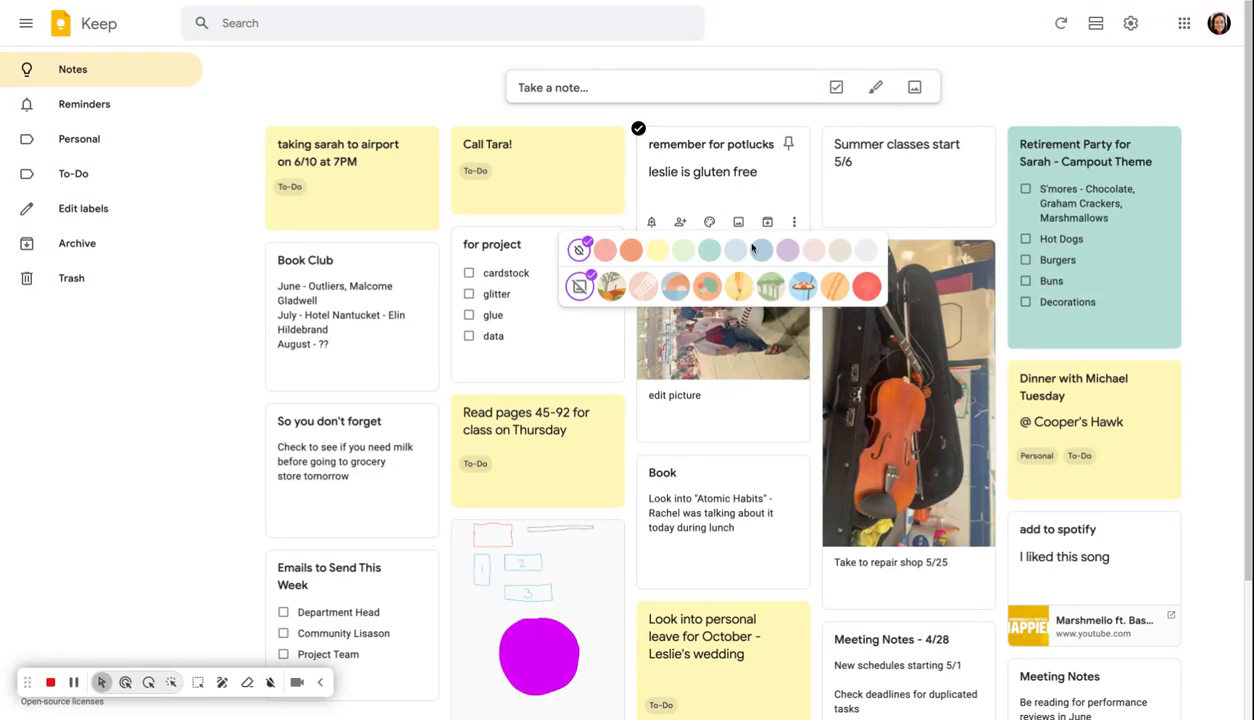
pyautogui.click(792, 256)
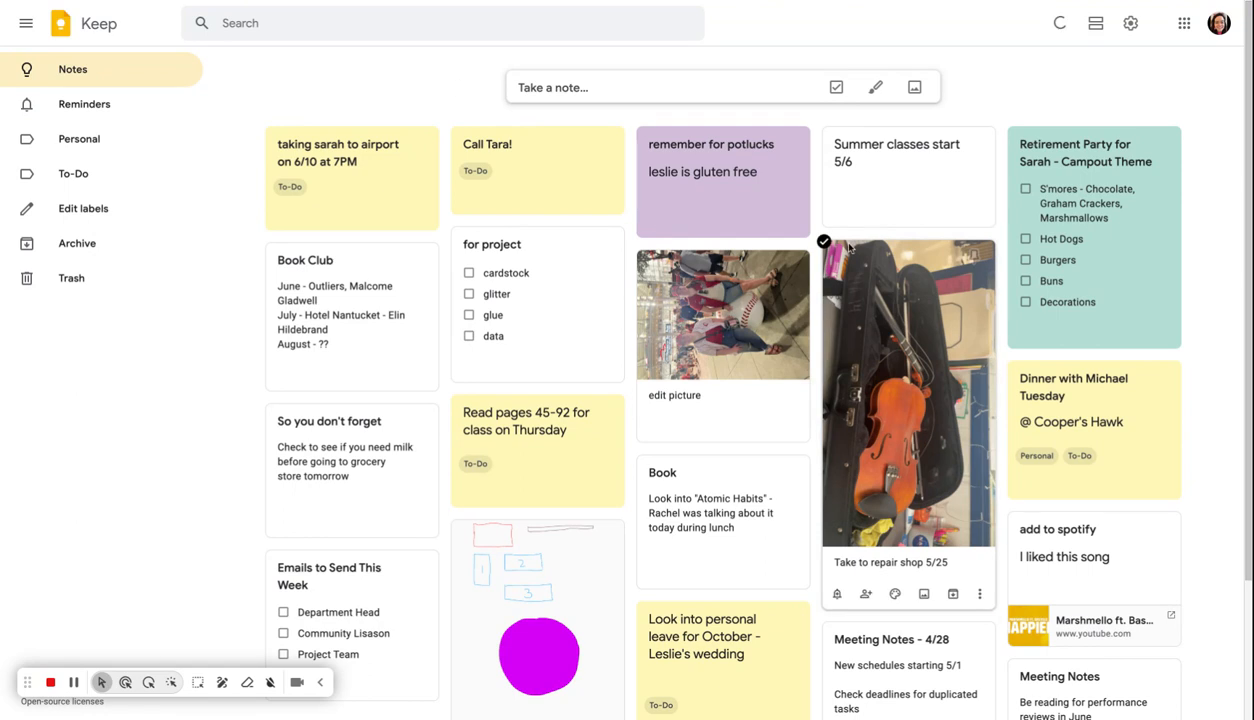
# Move the "Summer classes start 5/6" note further down the note grid, to just after the "Book" note.
pyautogui.scroll(-2, 680, 429)
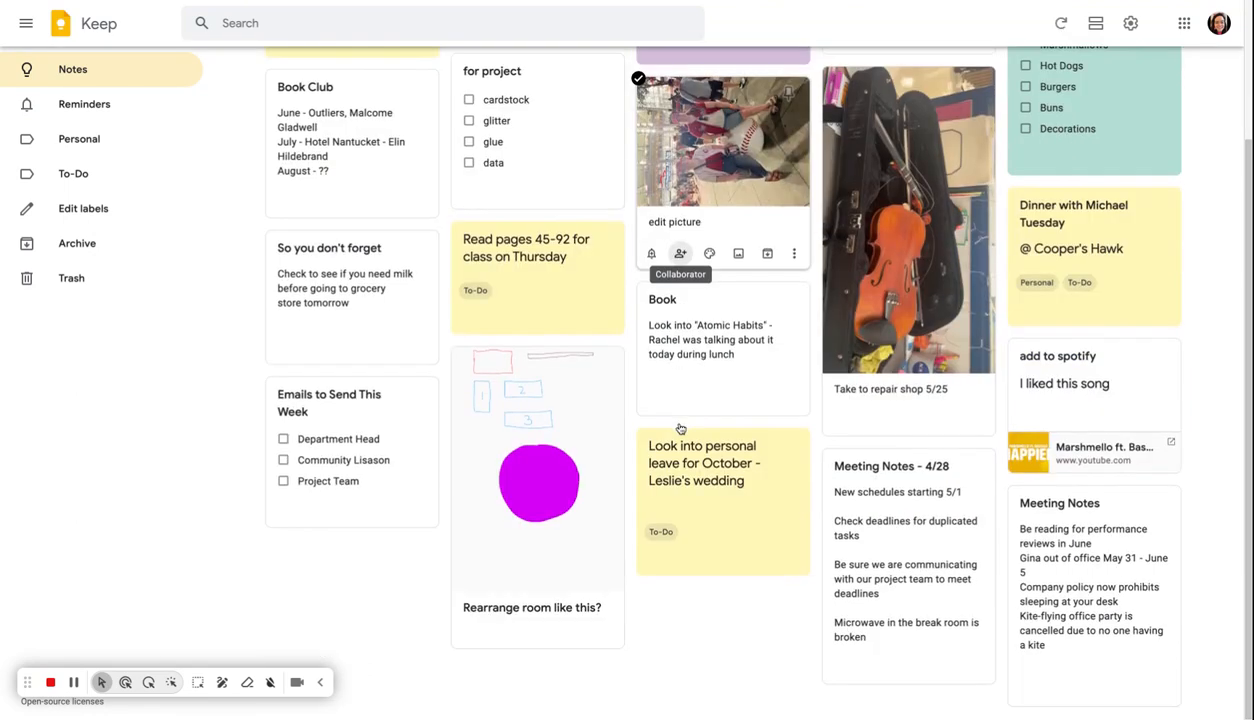
pyautogui.scroll(2, 680, 429)
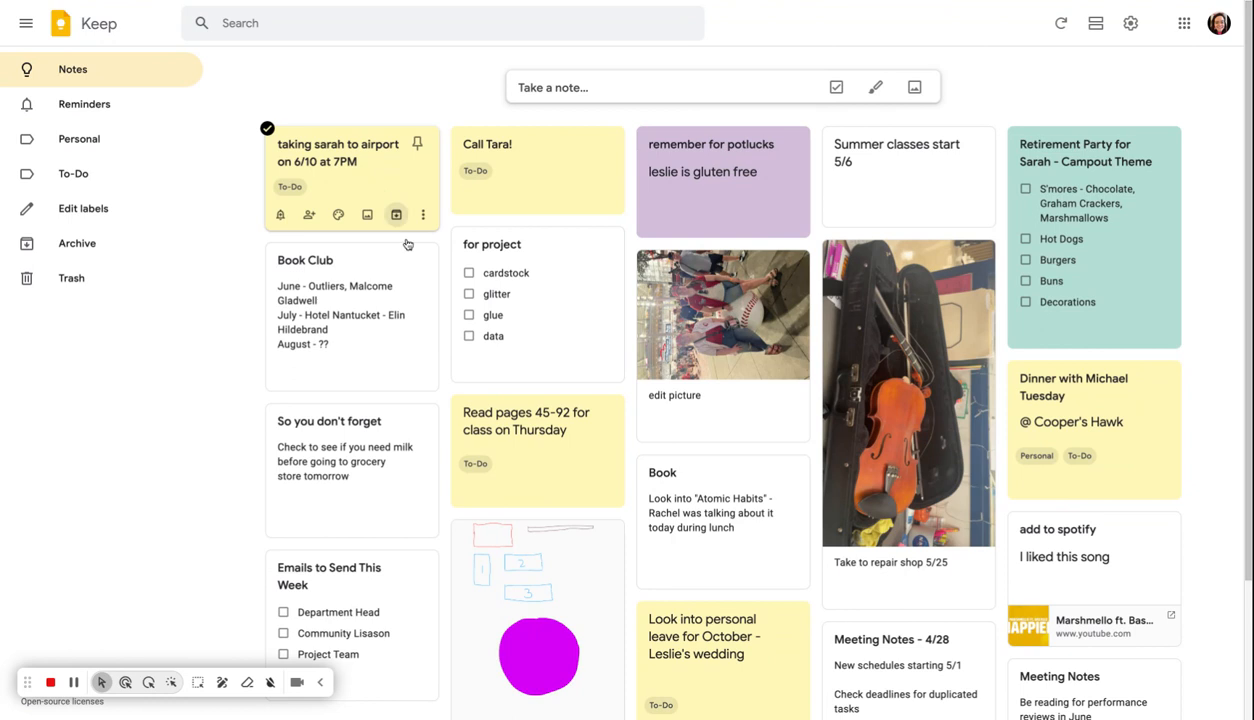
pyautogui.scroll(-2, 500, 260)
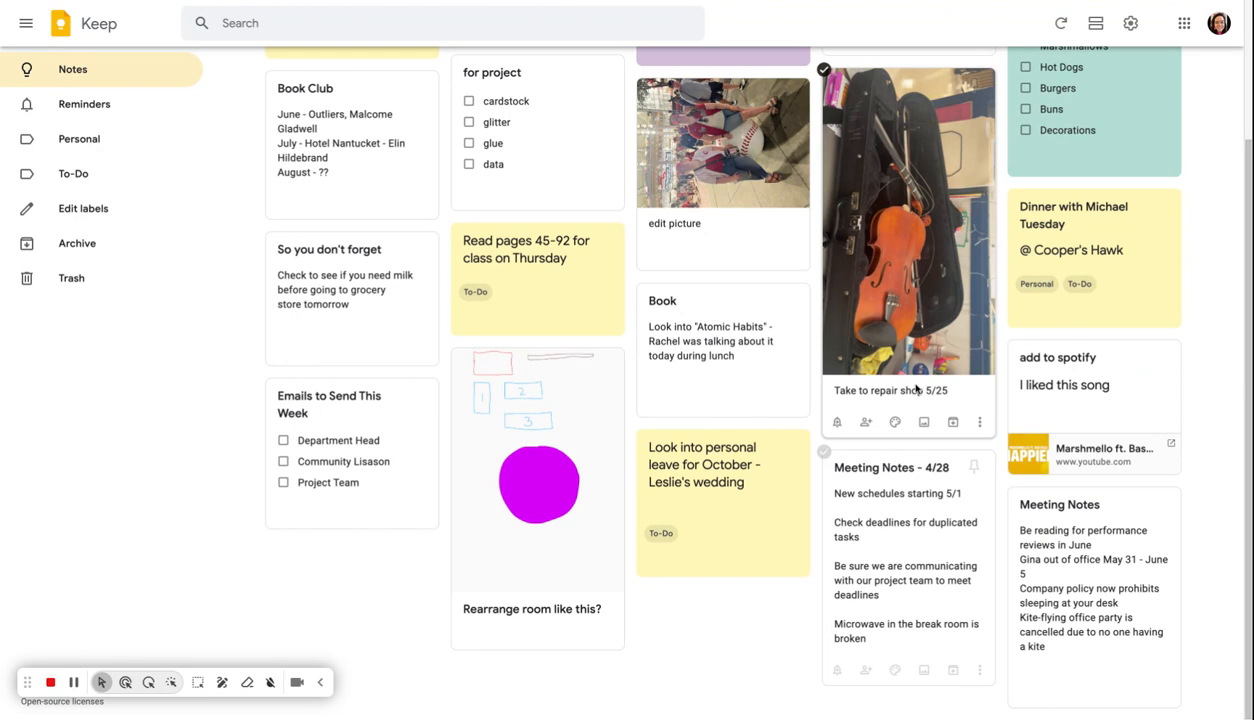
pyautogui.scroll(2, 916, 389)
pyautogui.moveTo(949, 206); pyautogui.dragTo(780, 590)
pyautogui.scroll(-2, 900, 545)
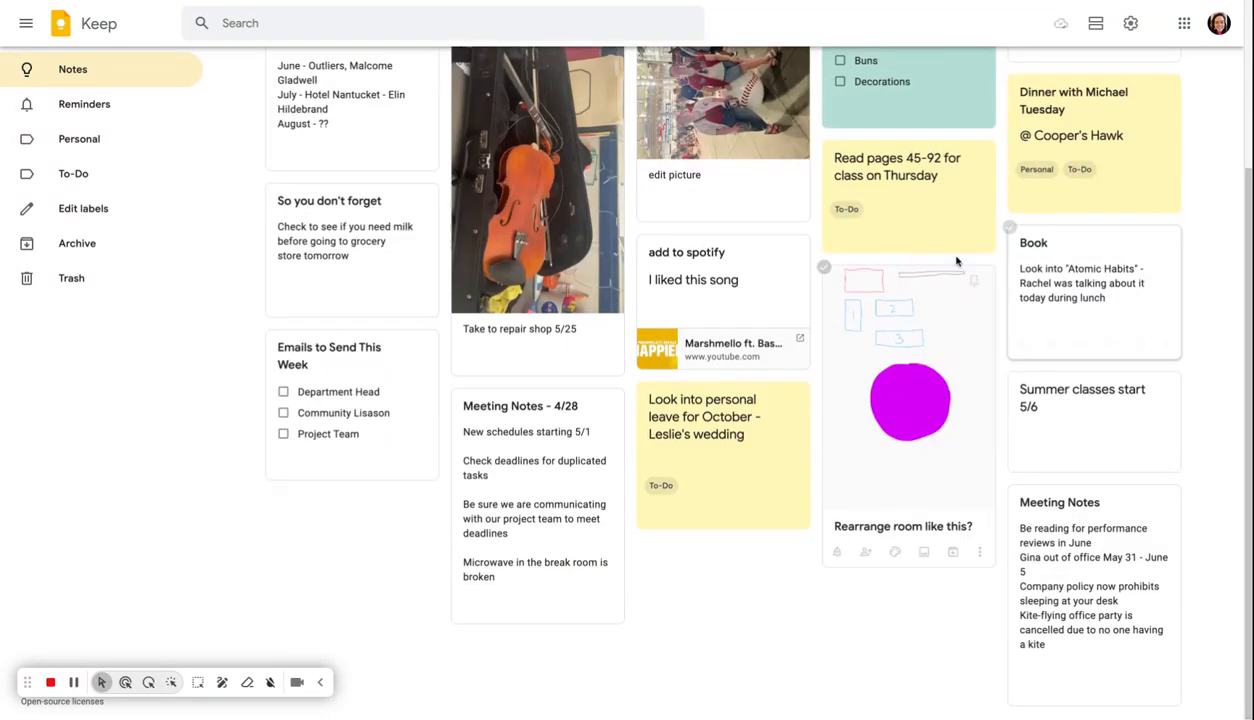
pyautogui.scroll(2, 979, 161)
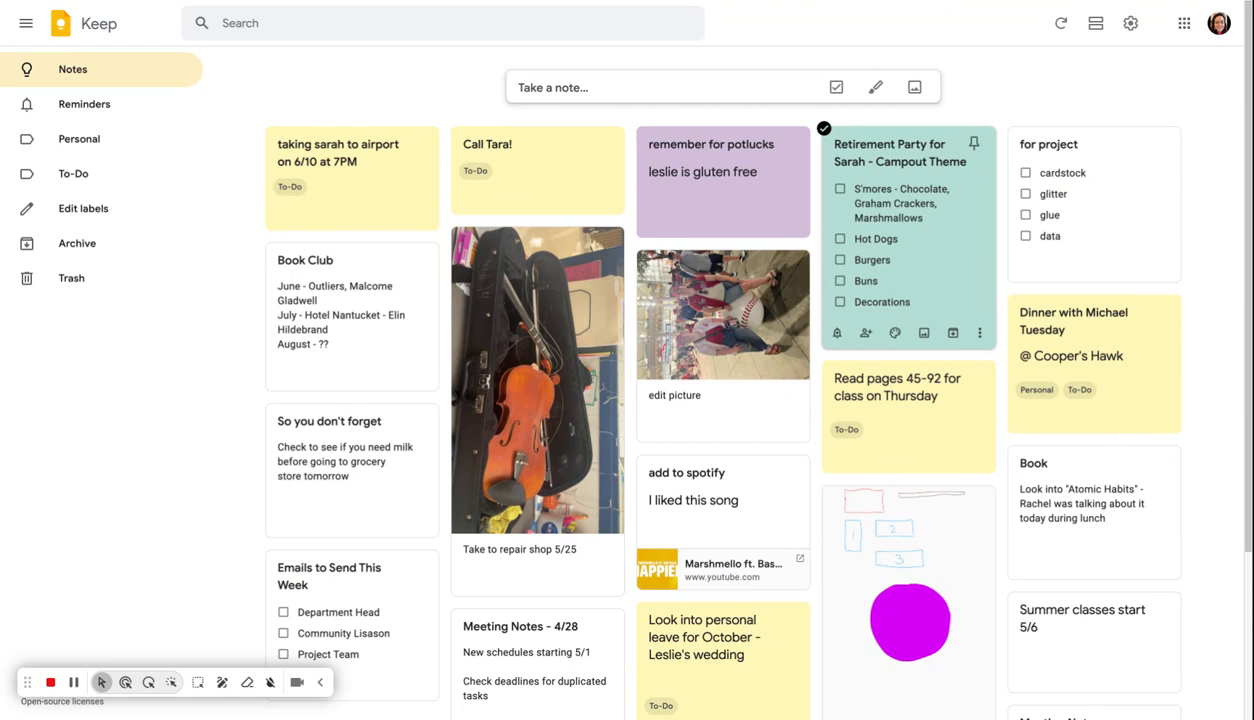
# Archive the "Summer classes start 5/6" note and open the archive to view it.
pyautogui.scroll(-2, 1007, 201)
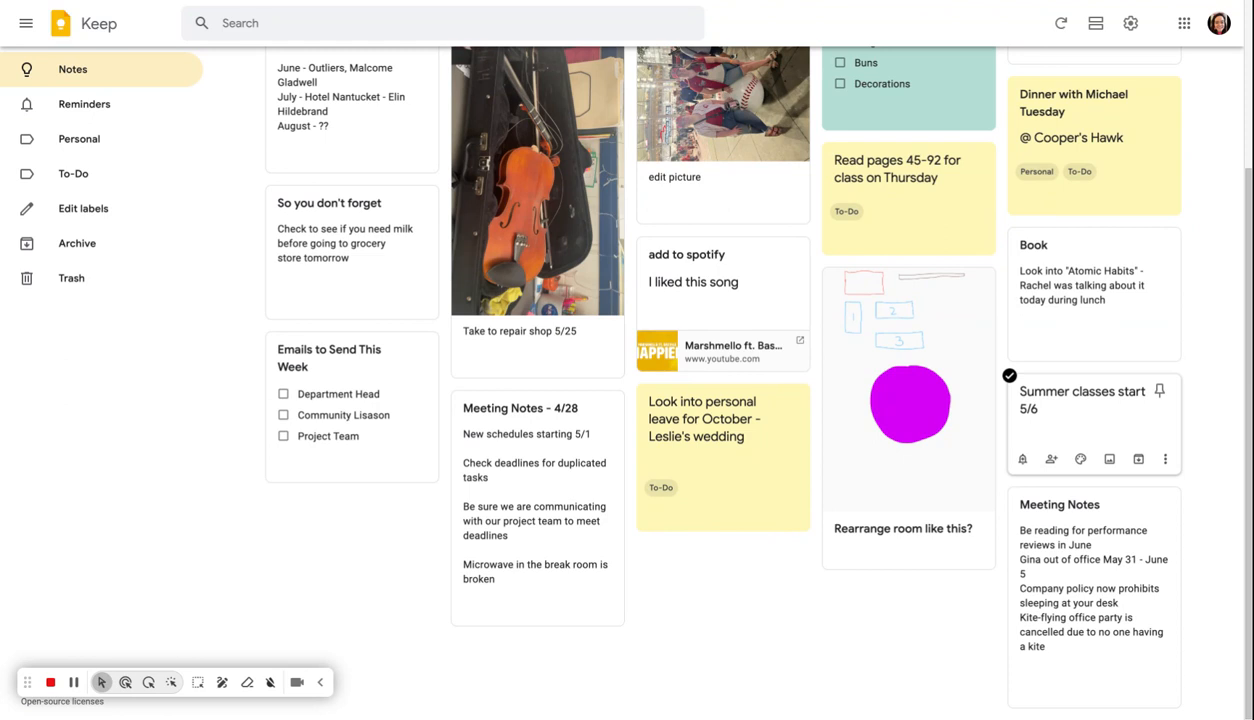
pyautogui.click(1139, 461)
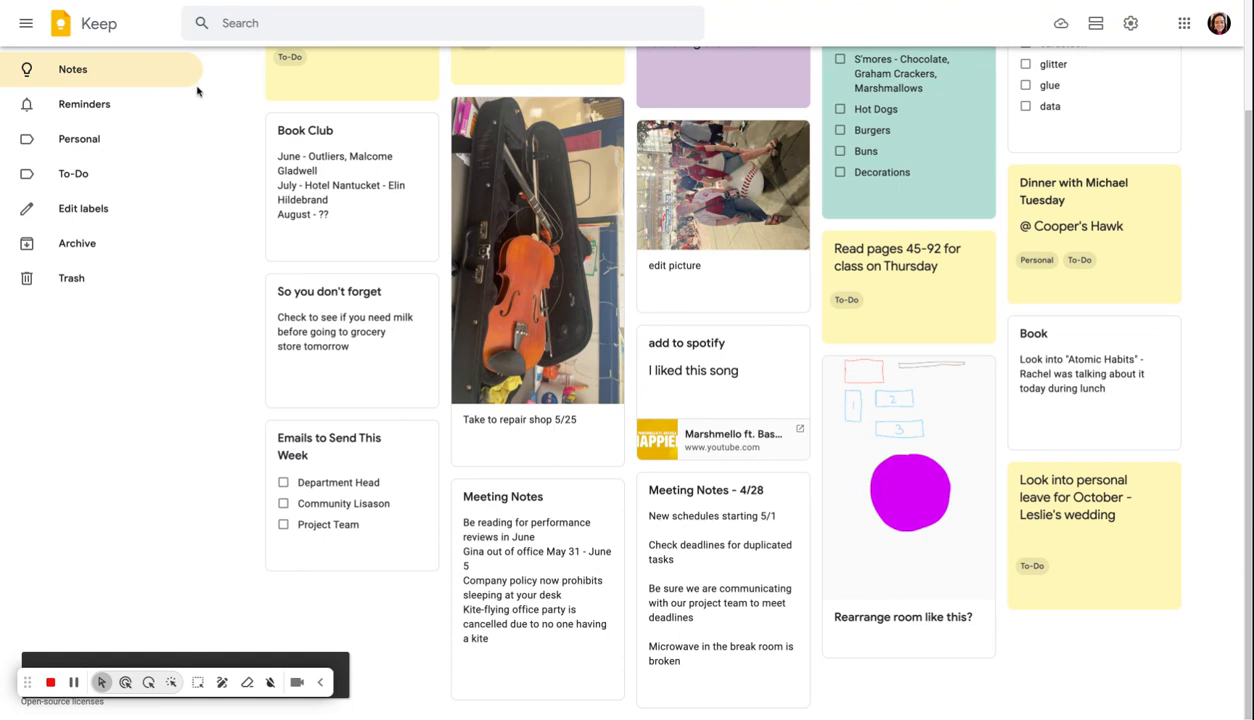
pyautogui.click(148, 246)
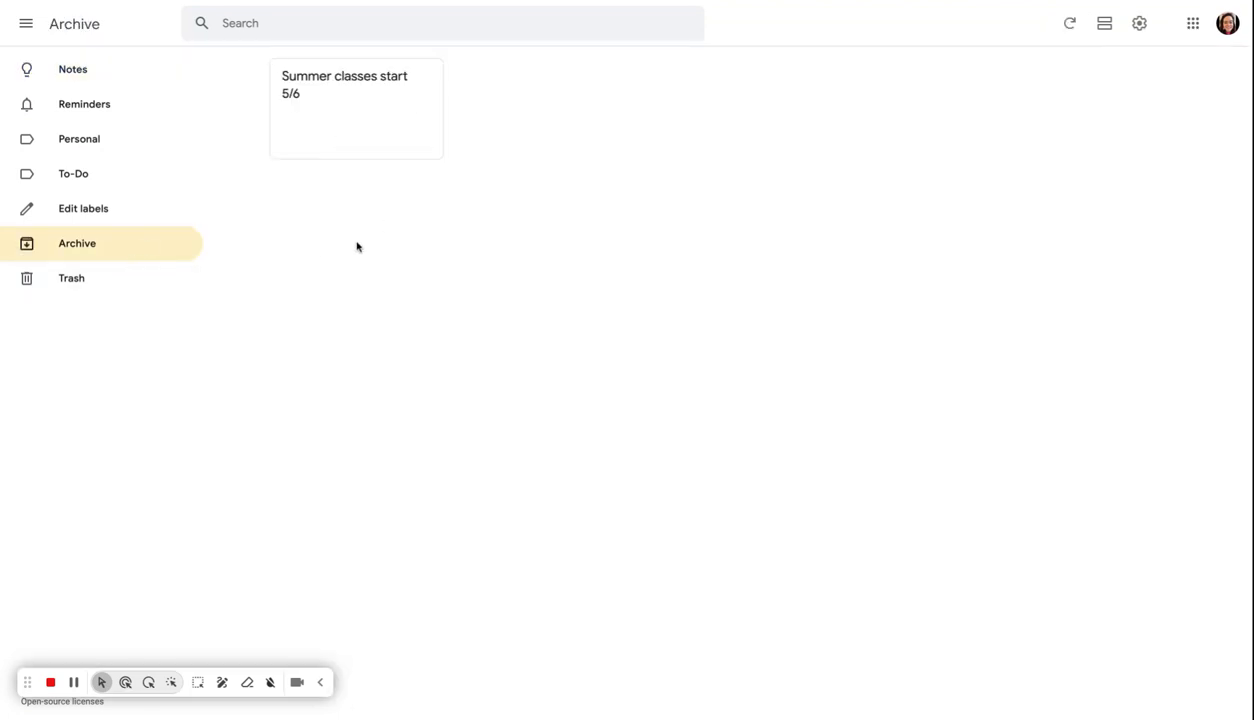
# Look at the notes in the trash, check the archive again, and return to all notes.
pyautogui.click(146, 273)
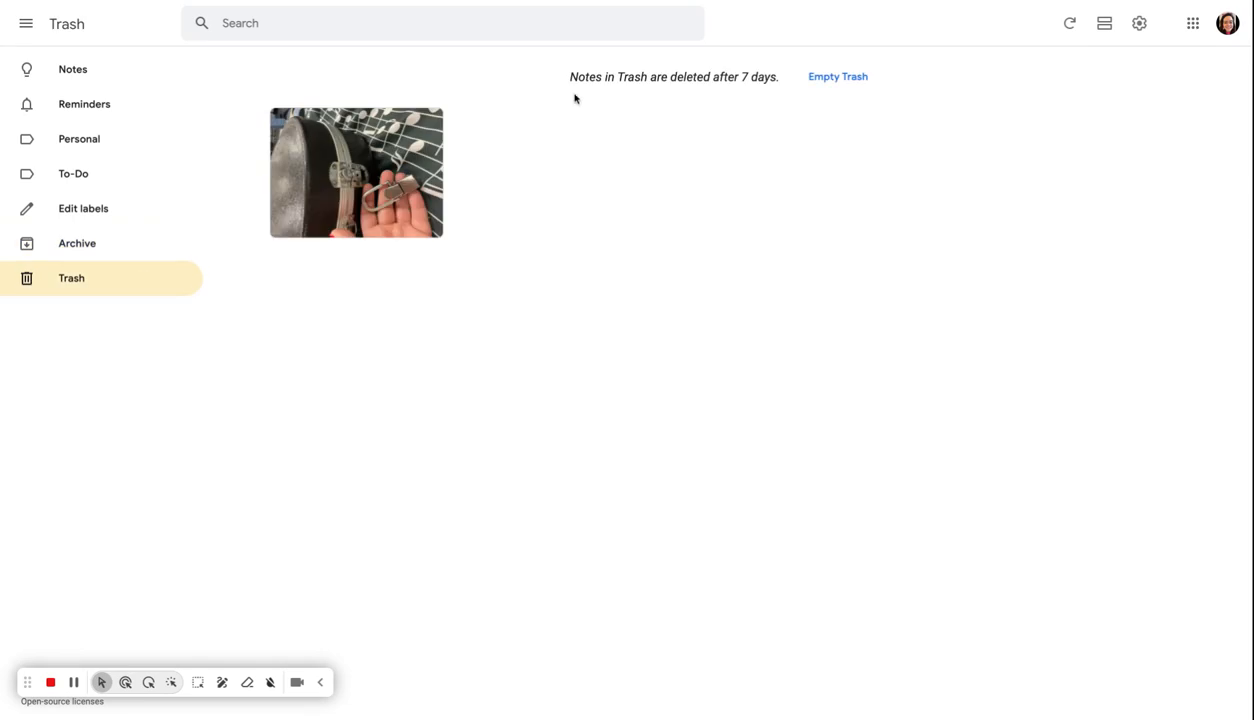
pyautogui.click(84, 243)
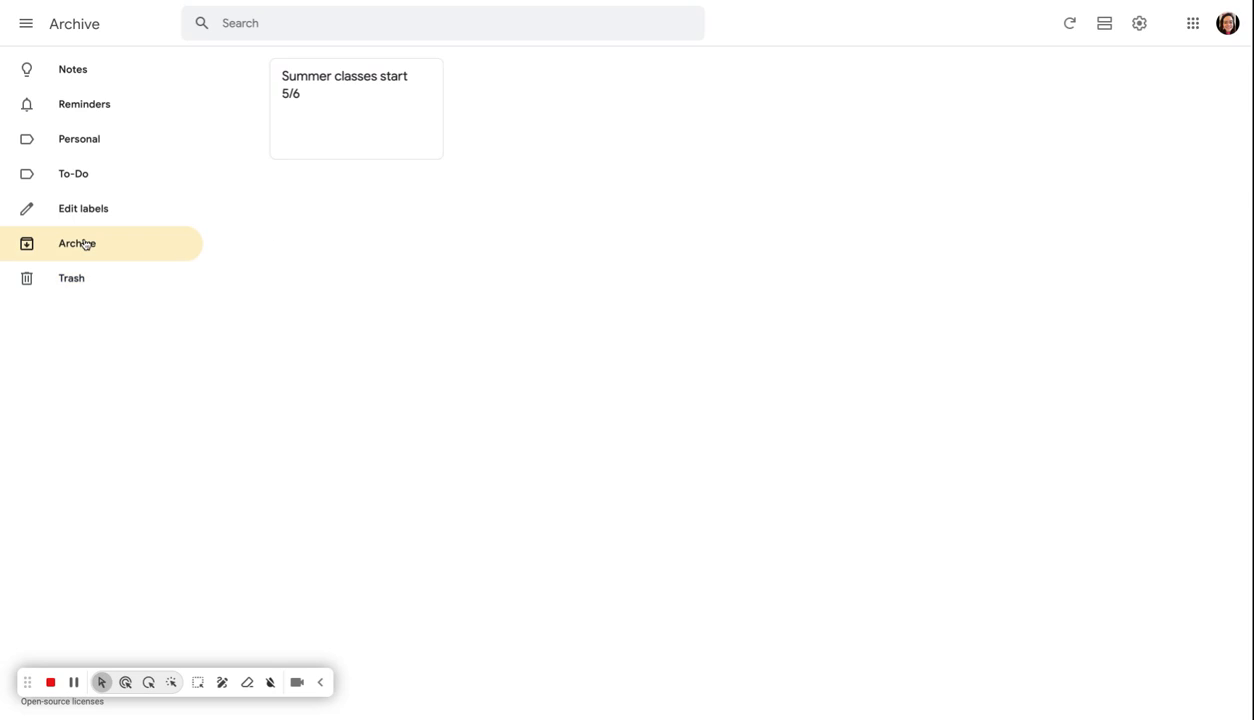
pyautogui.click(82, 84)
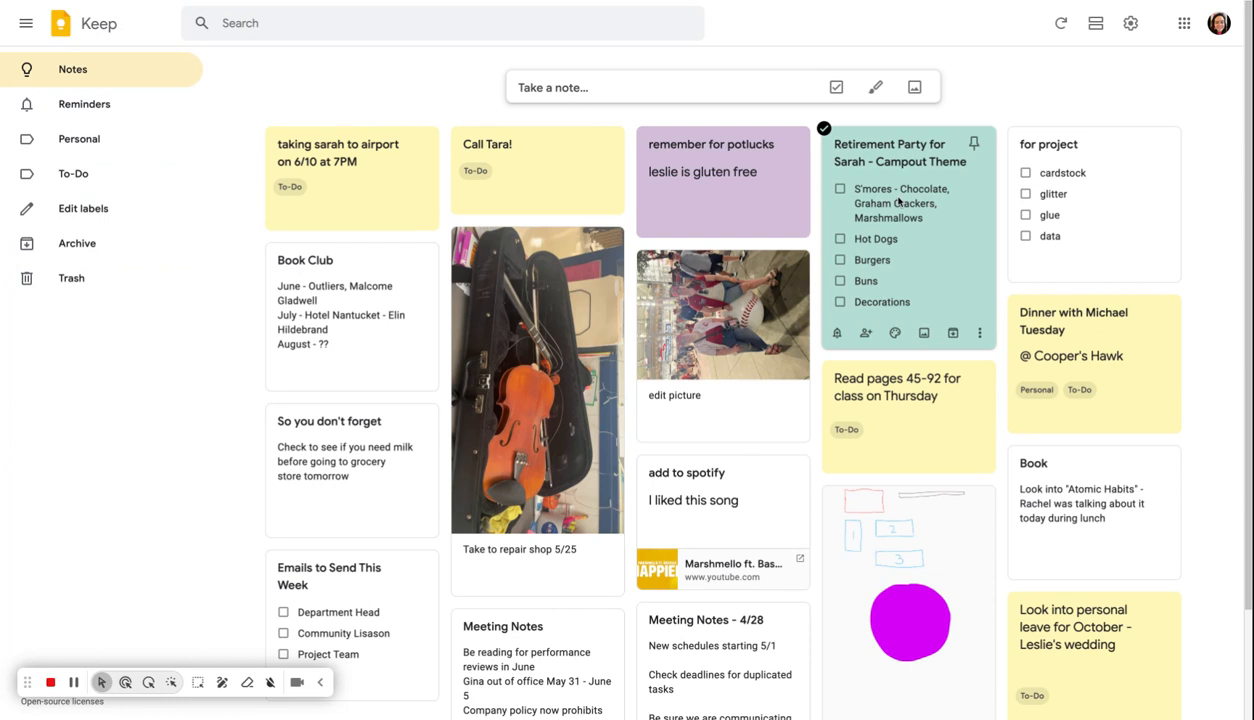
# Archive the campout-themed retirement party note, check it in the archive, and return to all notes.
pyautogui.click(952, 332)
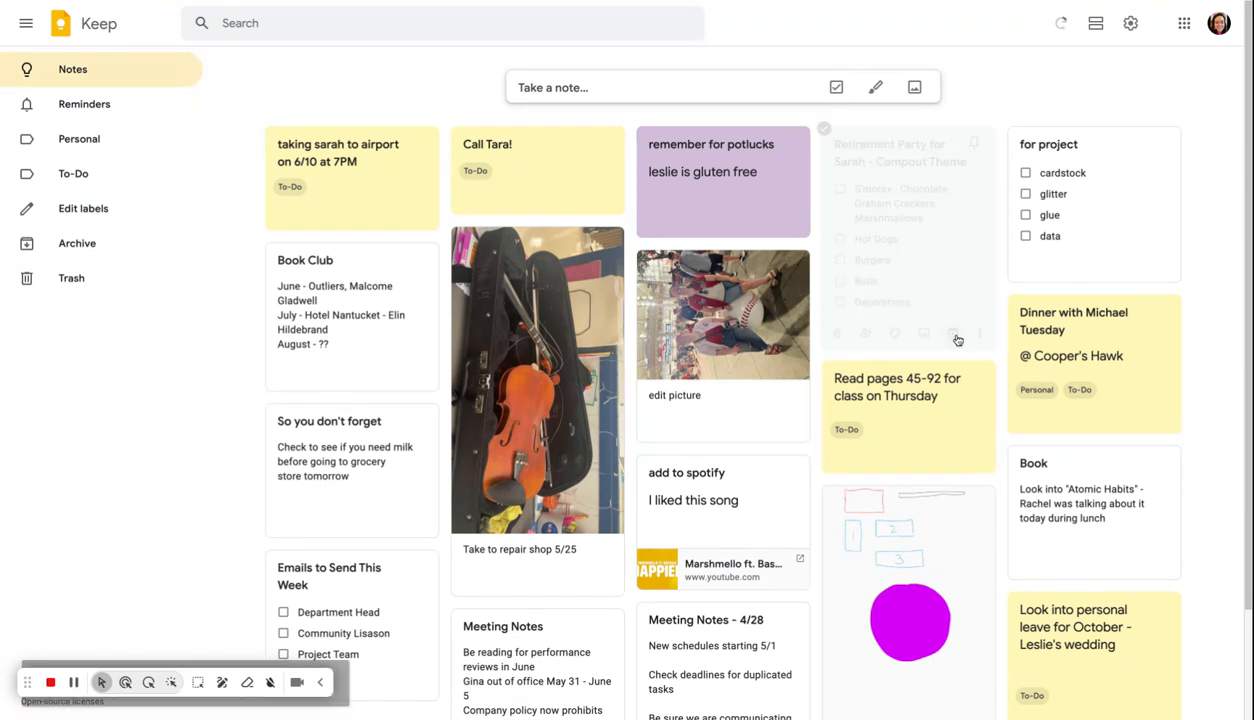
pyautogui.click(77, 242)
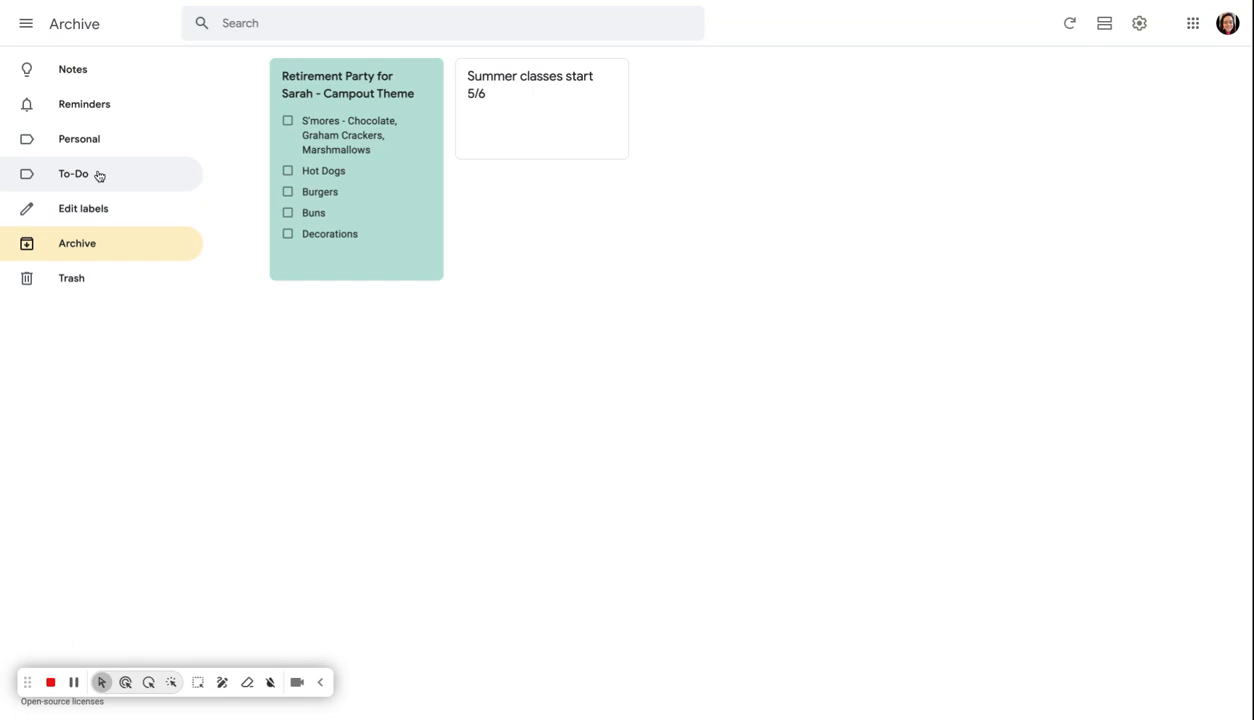
pyautogui.click(70, 68)
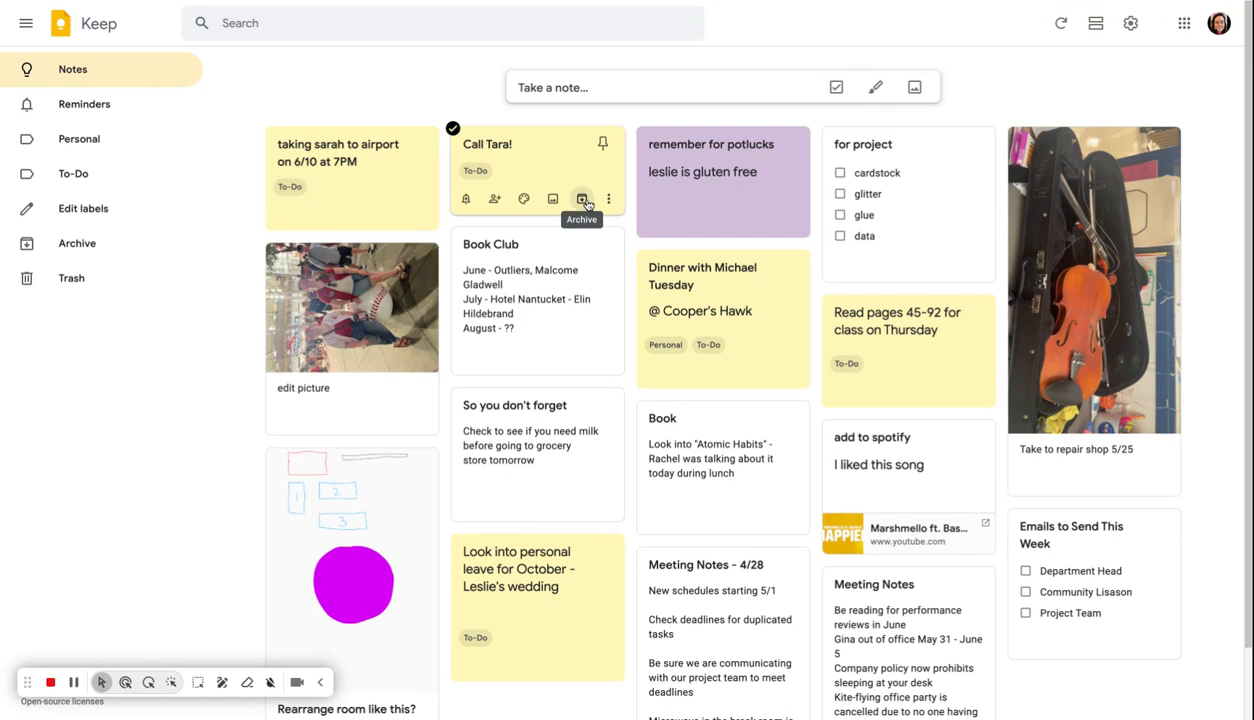
# Archive the phone call note and show the notes under the To-Do label.
pyautogui.click(582, 199)
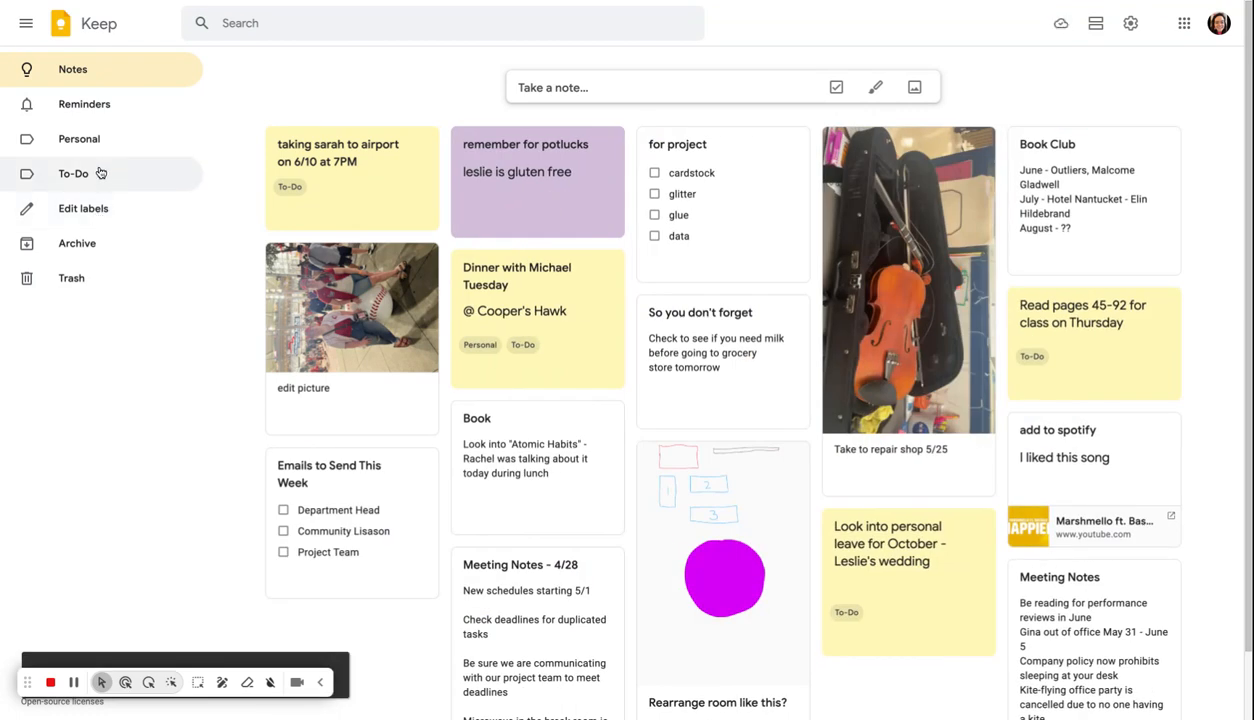
pyautogui.click(100, 174)
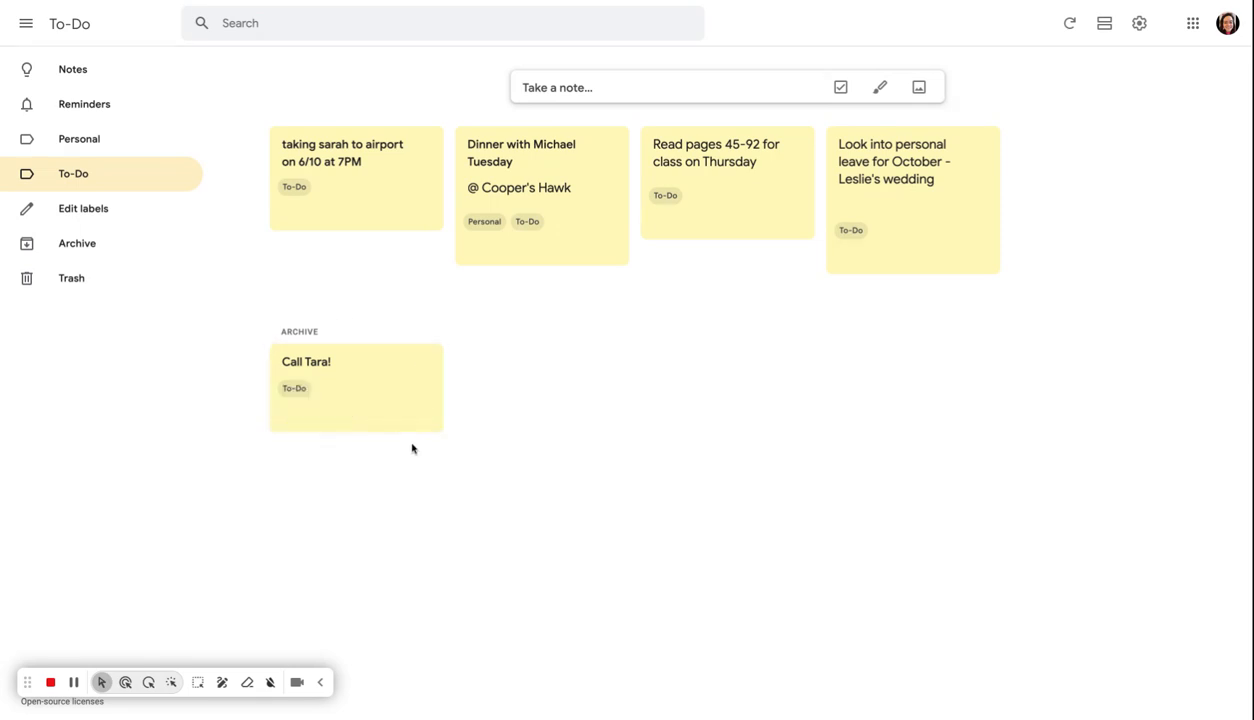
# Delete the archived phone call note from the To-Do label's notes.
pyautogui.moveTo(401, 423)
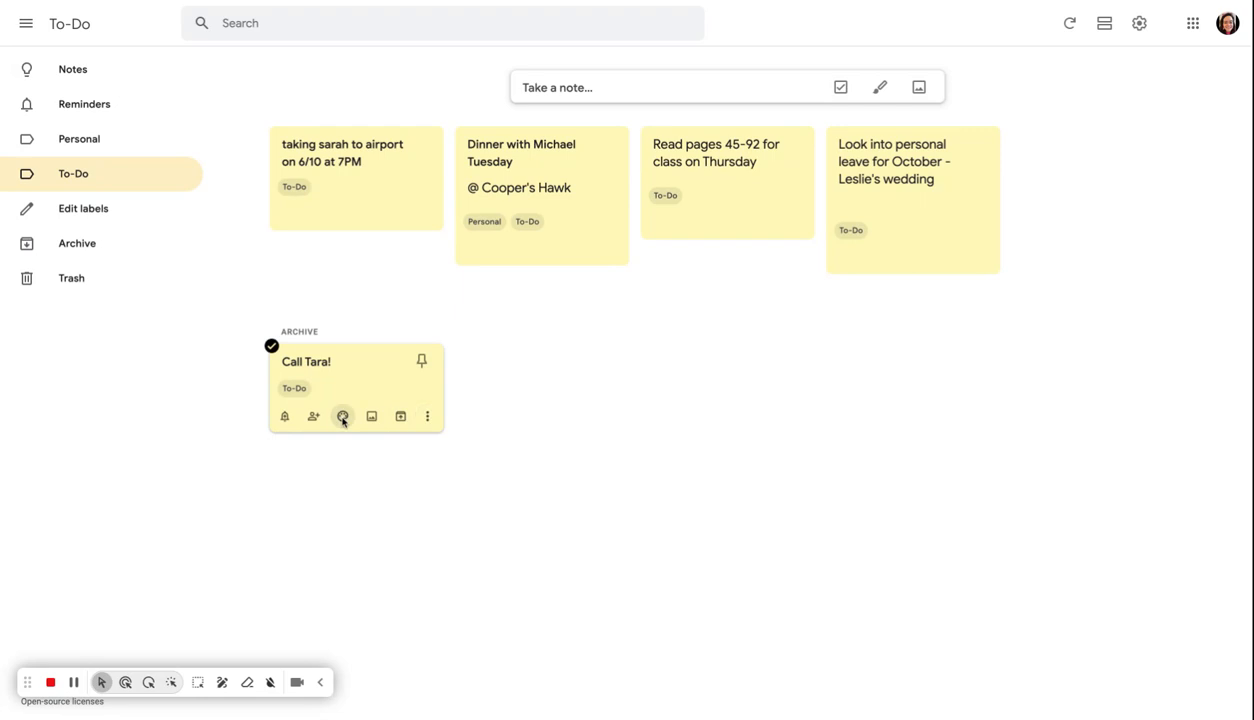
pyautogui.click(428, 417)
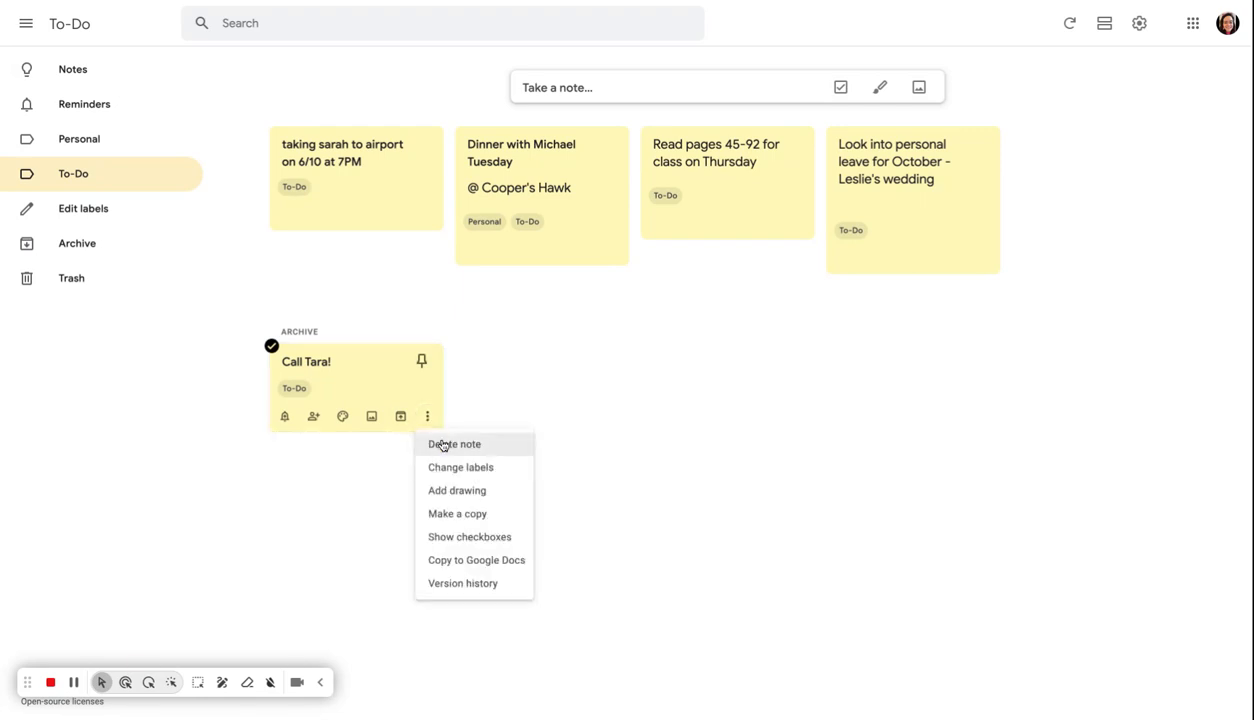
pyautogui.click(440, 442)
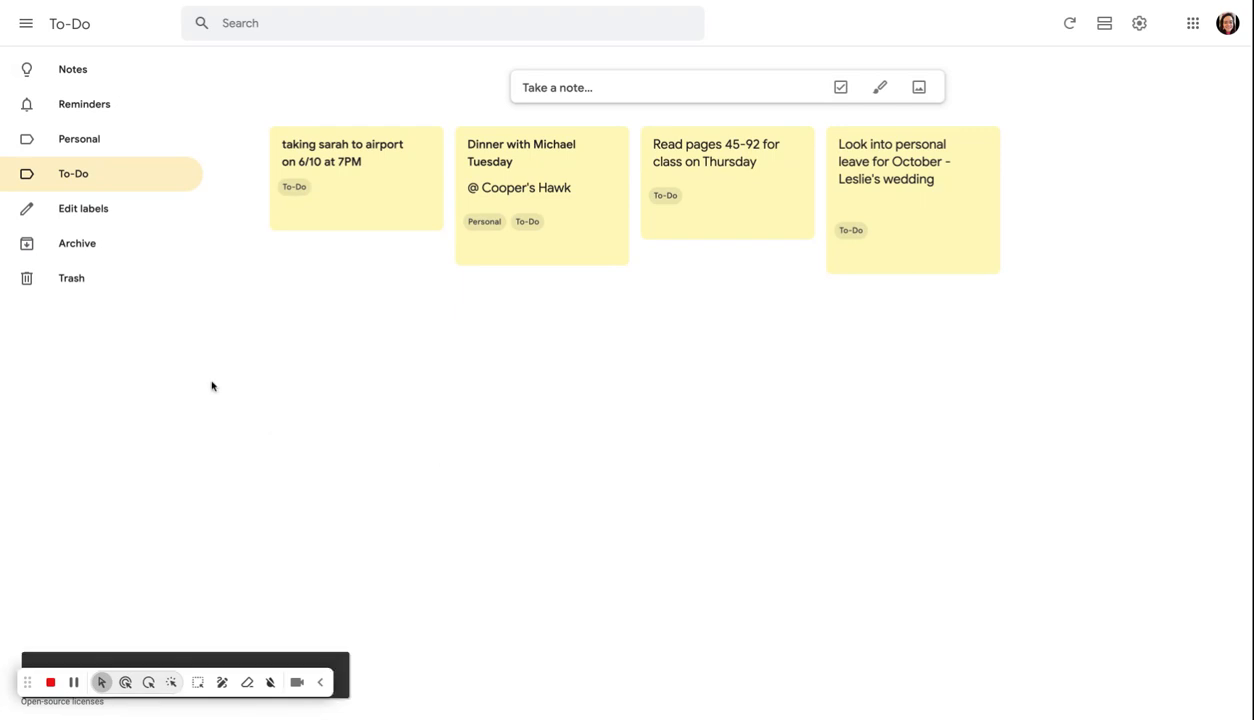
# View all notes, check the trash for the deleted phone call note, and return to all notes.
pyautogui.click(85, 62)
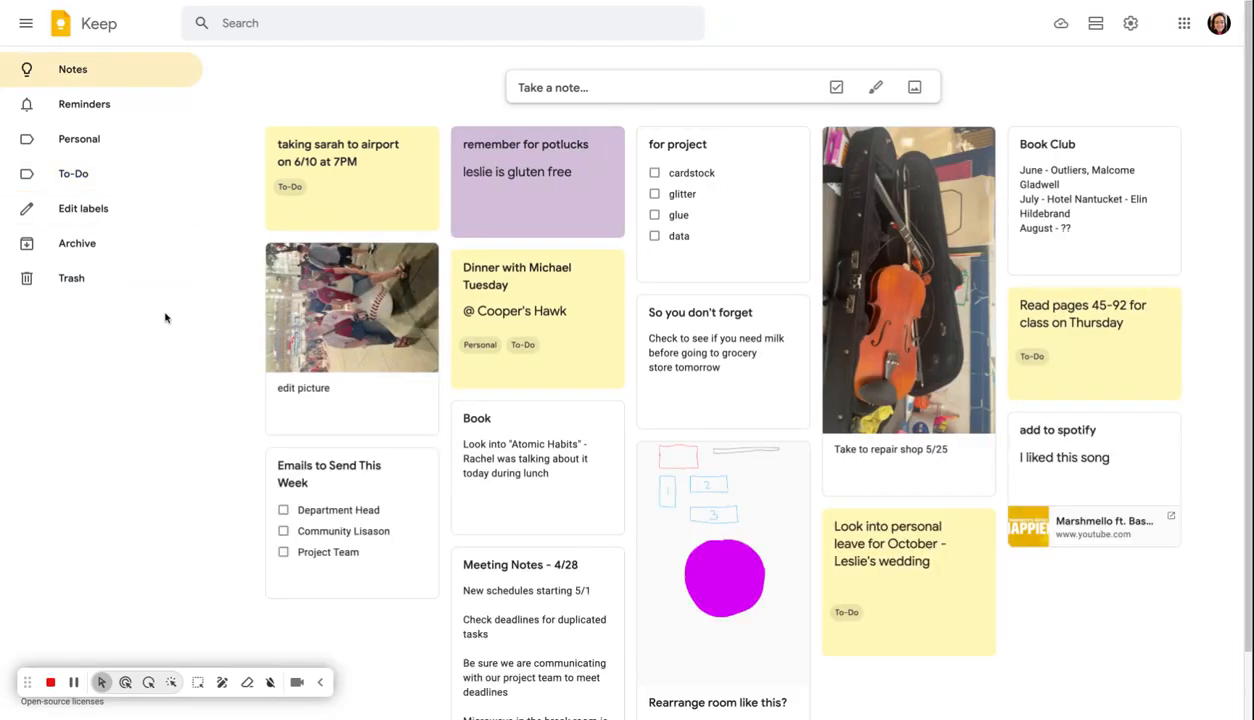
pyautogui.click(70, 286)
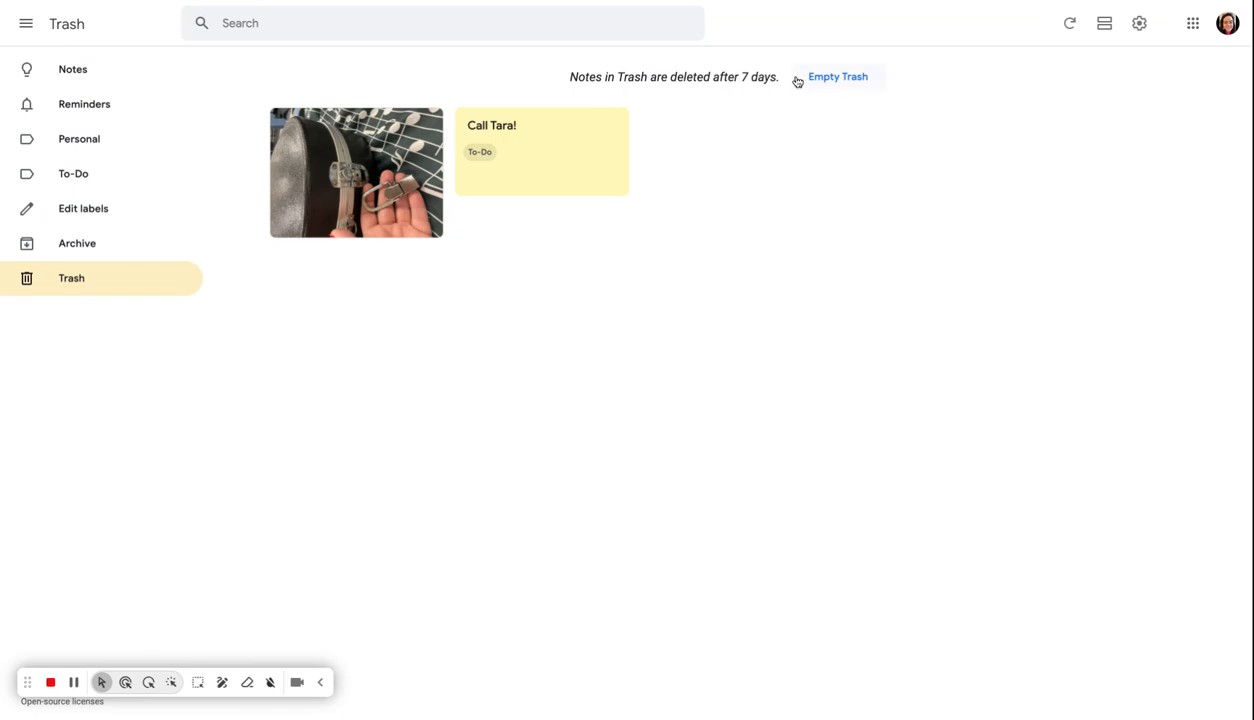
pyautogui.click(90, 76)
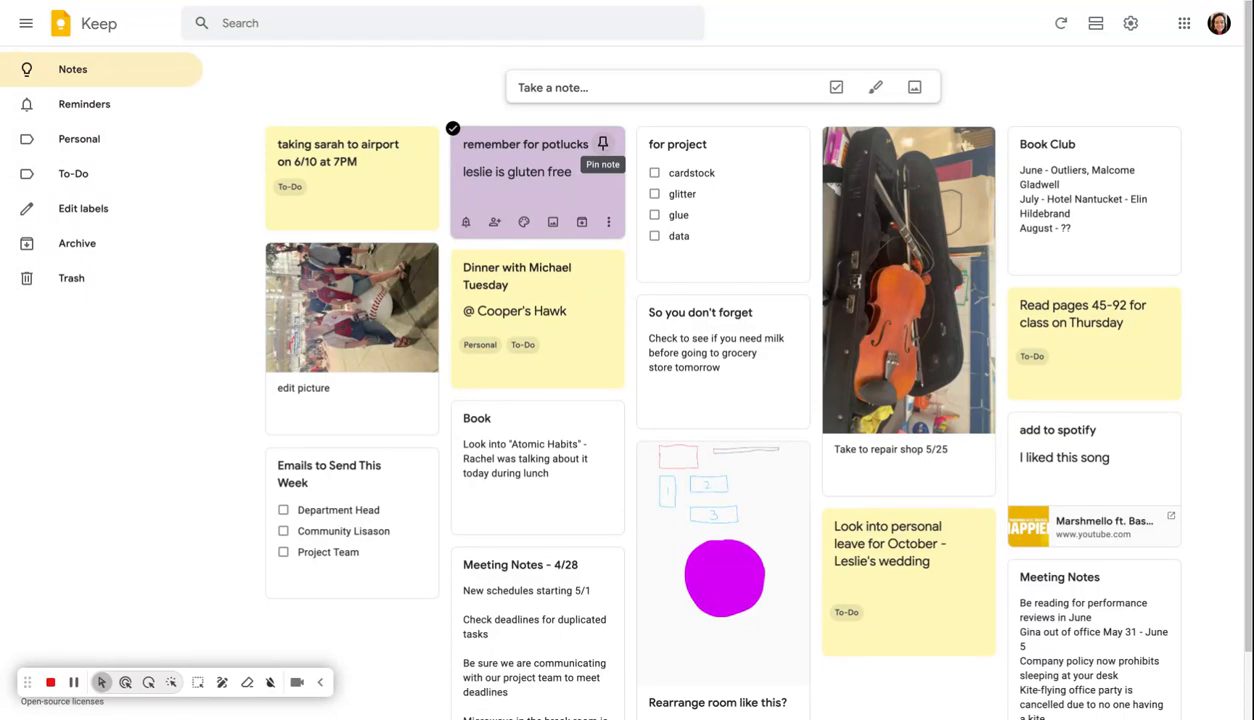
# Pin the "remember for potlucks" note, the "Read pages 45-92" note and the Tuesday dinner note.
pyautogui.click(603, 144)
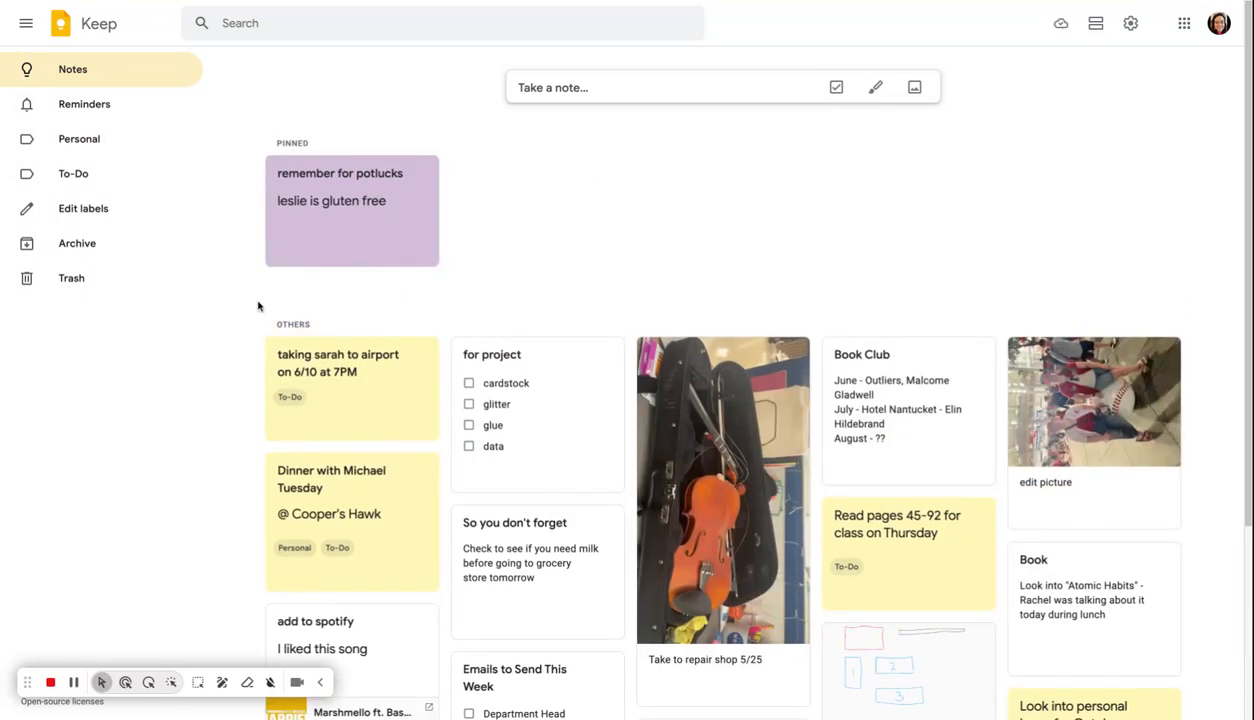
pyautogui.scroll(-1, 543, 213)
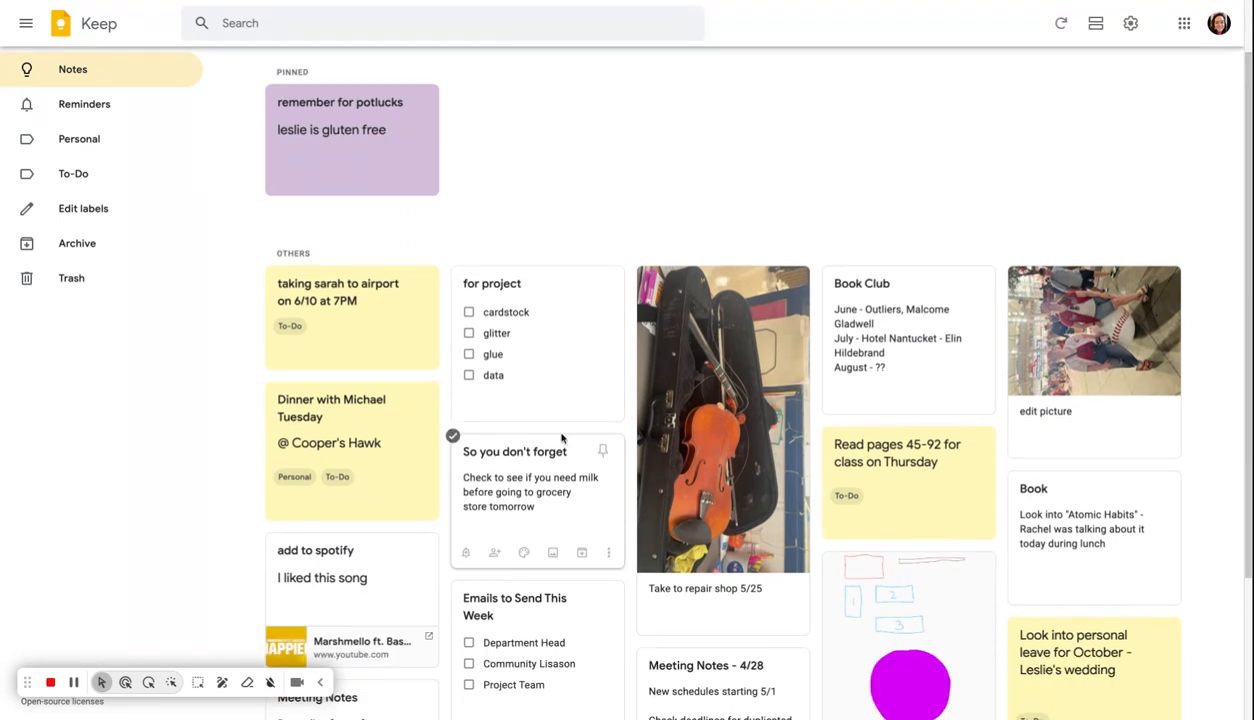
pyautogui.scroll(-1, 720, 430)
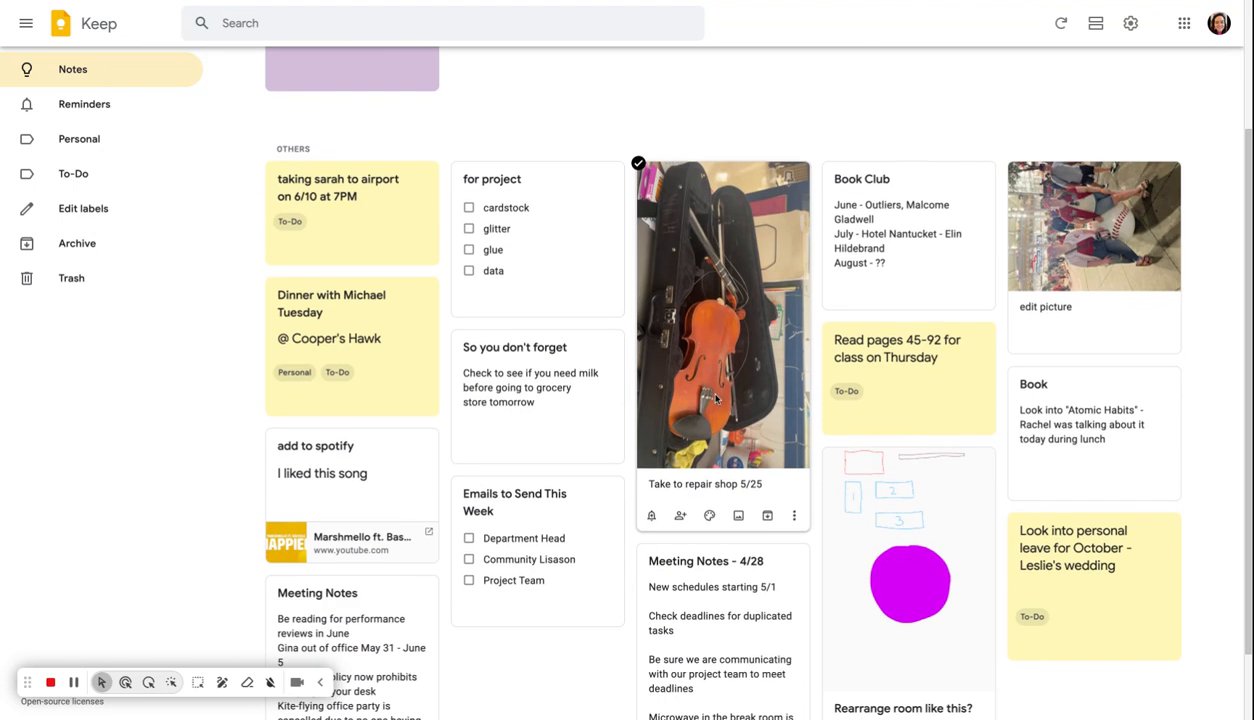
pyautogui.click(975, 343)
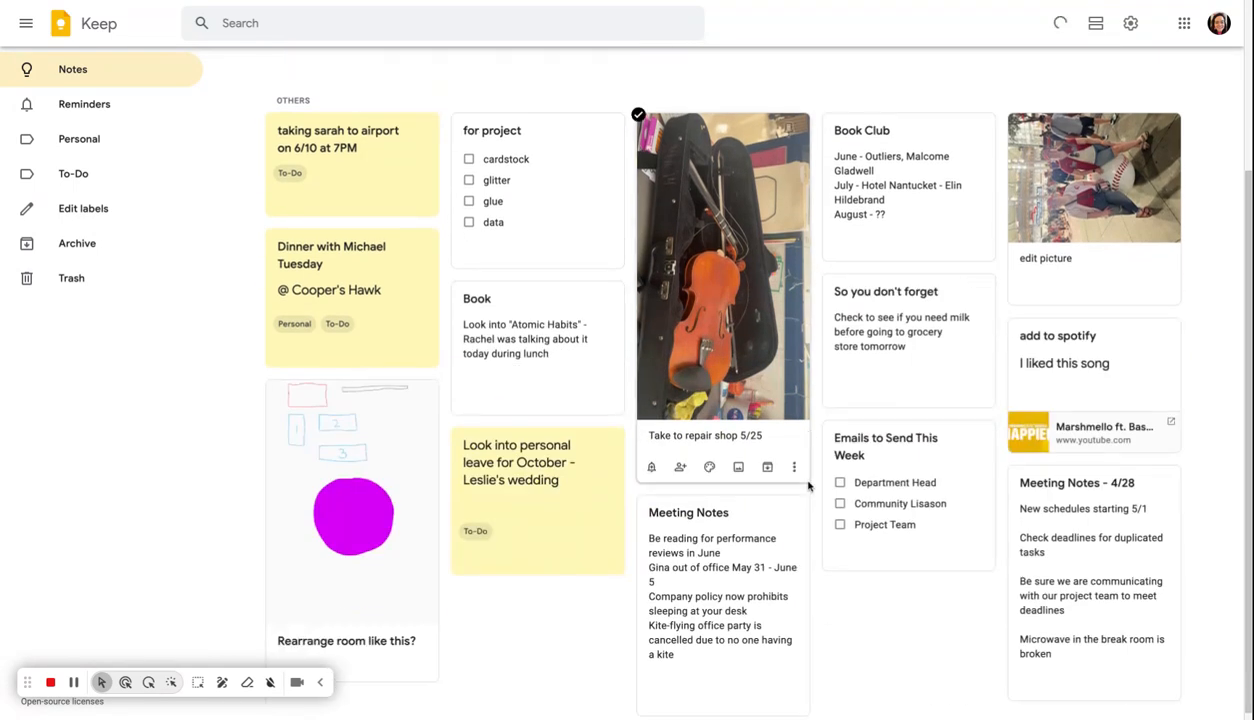
pyautogui.scroll(1, 810, 487)
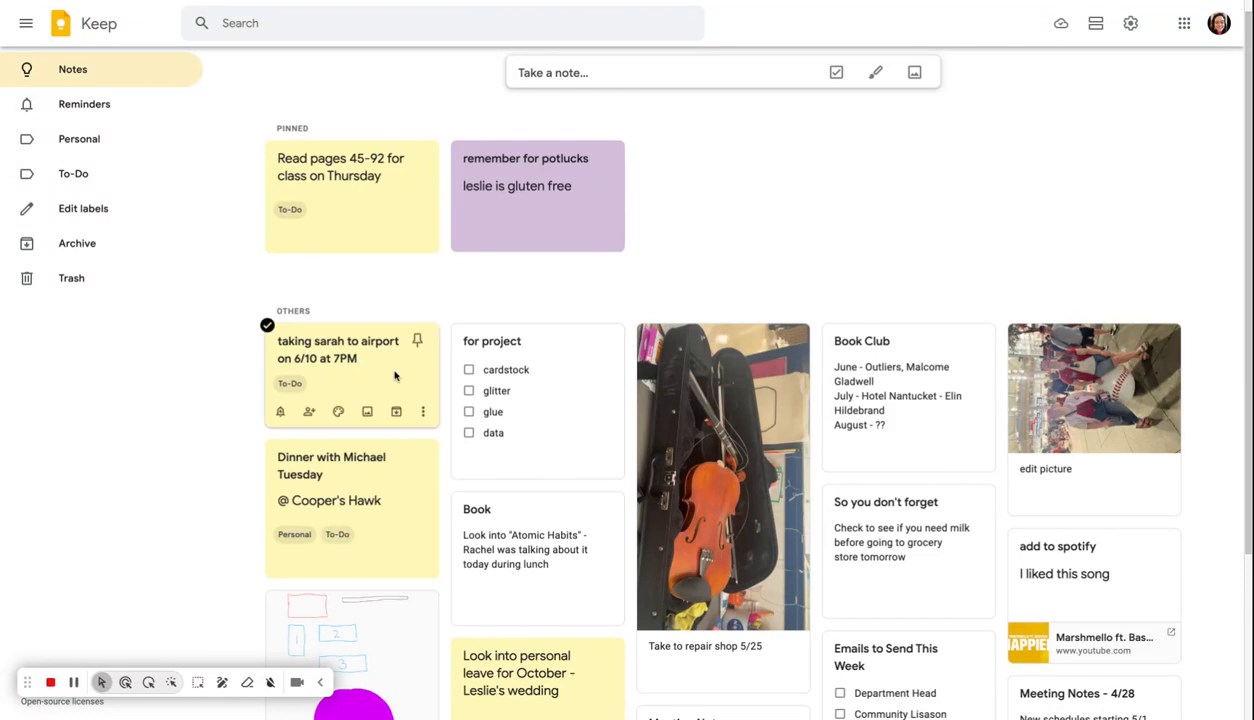
pyautogui.click(422, 463)
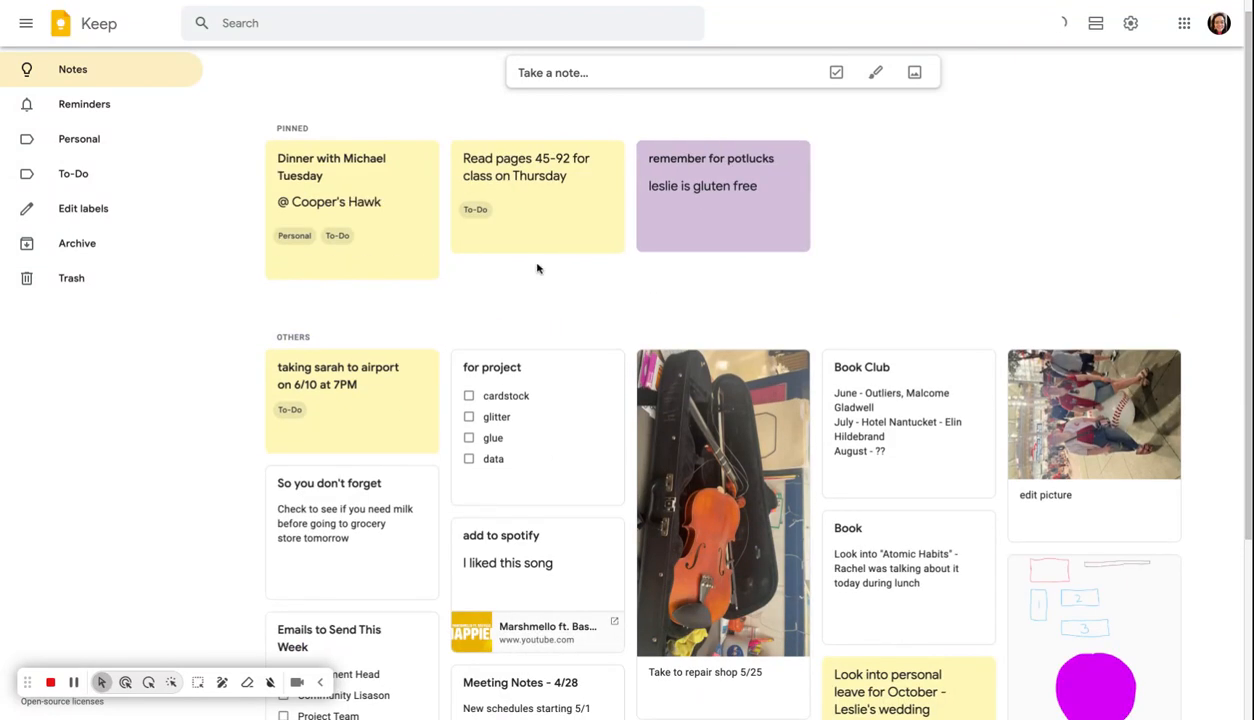
# Examine how the notes are arranged in the Pinned and Others sections.
pyautogui.scroll(-1, 648, 266)
pyautogui.scroll(1, 648, 266)
pyautogui.scroll(-3, 648, 266)
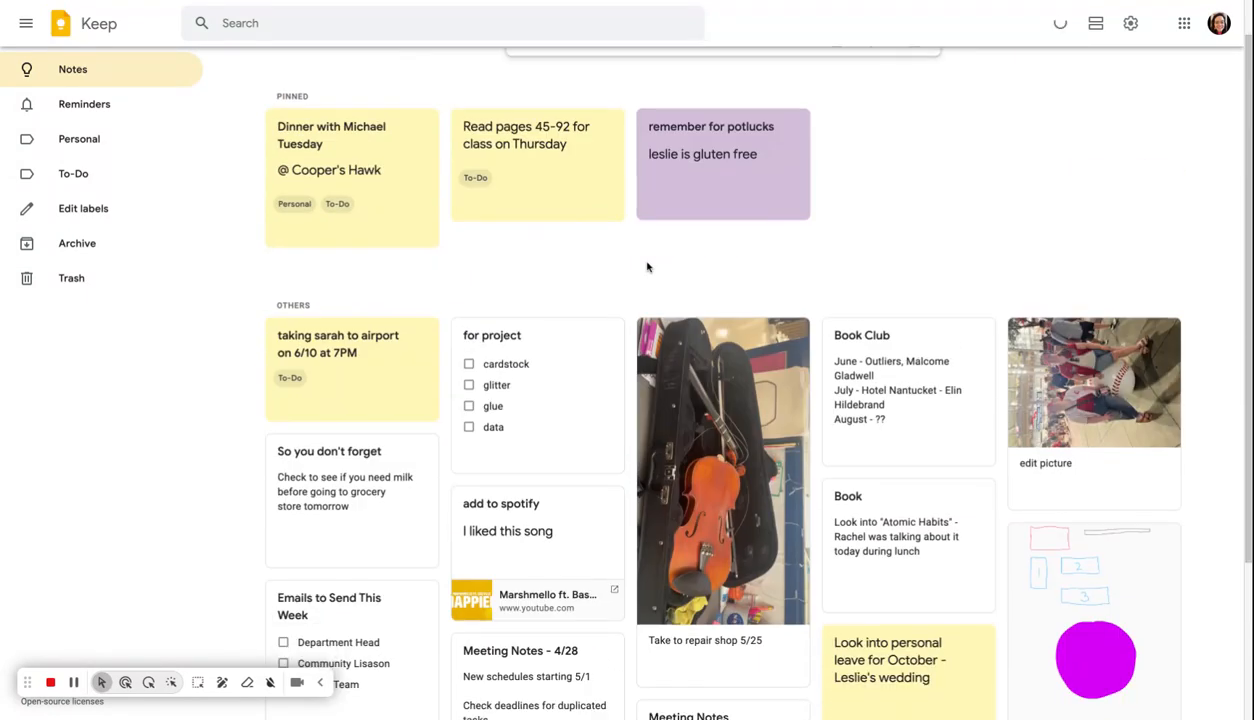
pyautogui.click(645, 266)
pyautogui.click(188, 408)
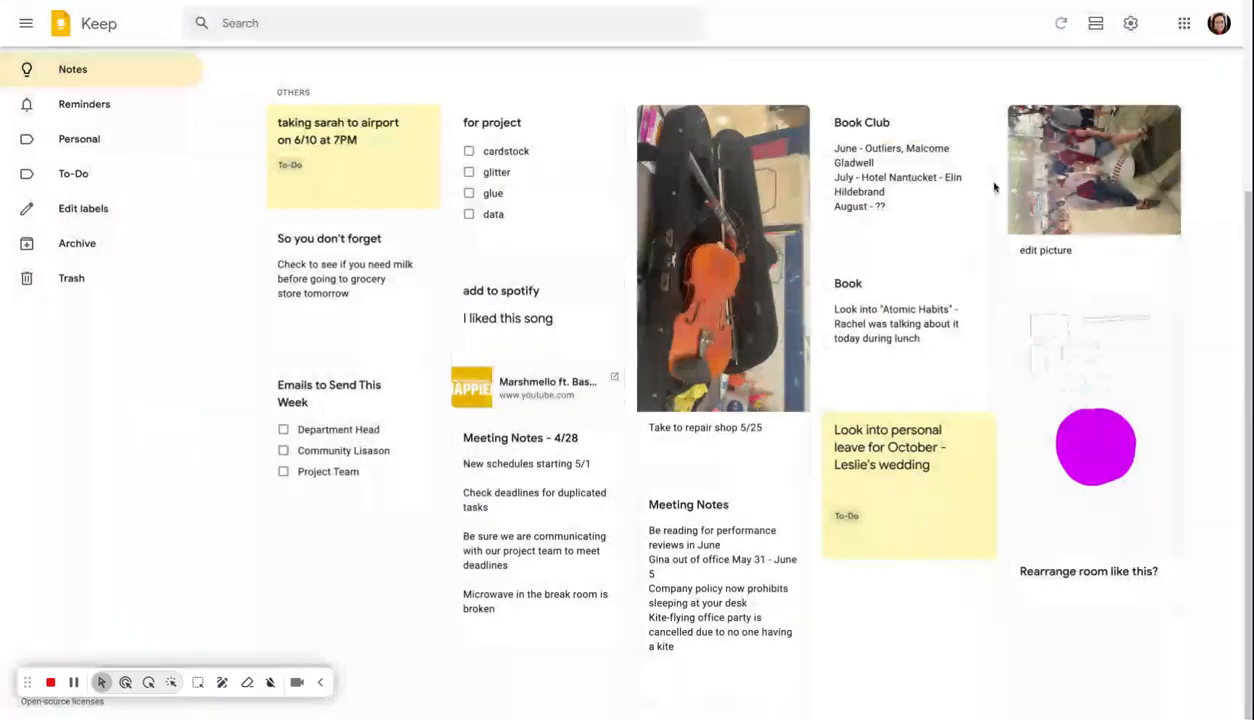
pyautogui.scroll(3, 826, 680)
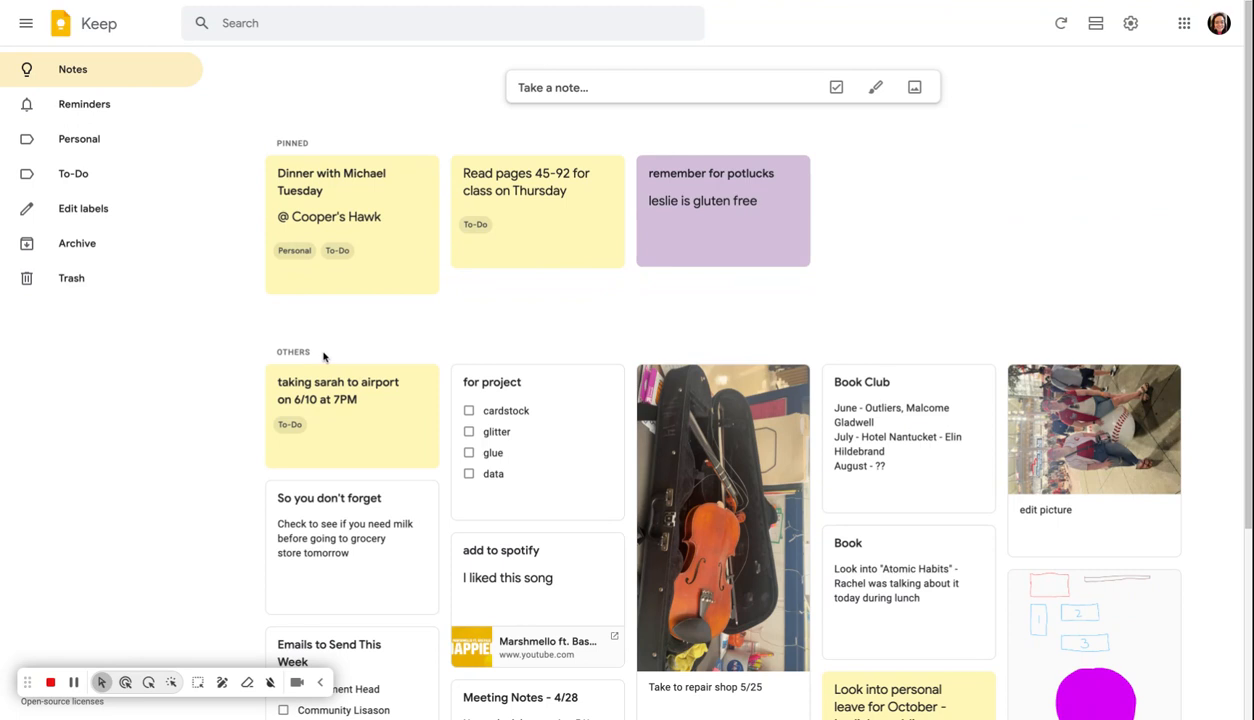
pyautogui.scroll(-2, 326, 354)
pyautogui.scroll(2, 327, 356)
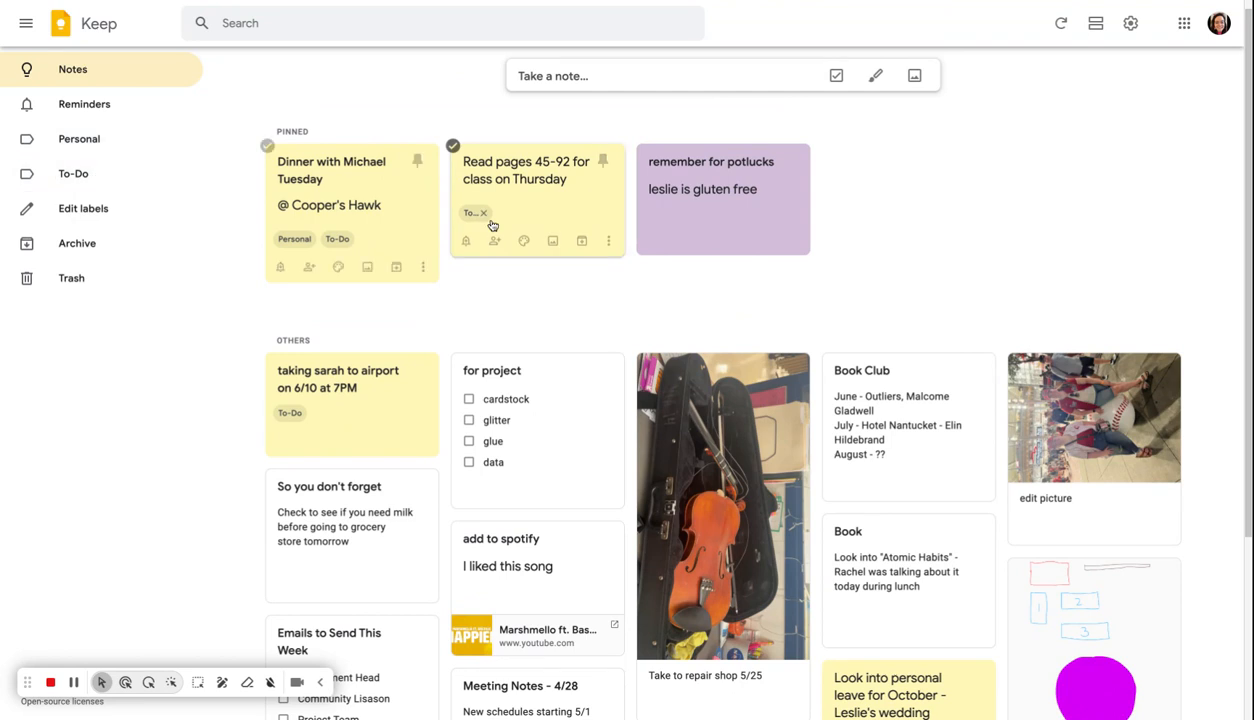
# View the pinned and other notes under the To-Do label, and return to all notes.
pyautogui.click(87, 174)
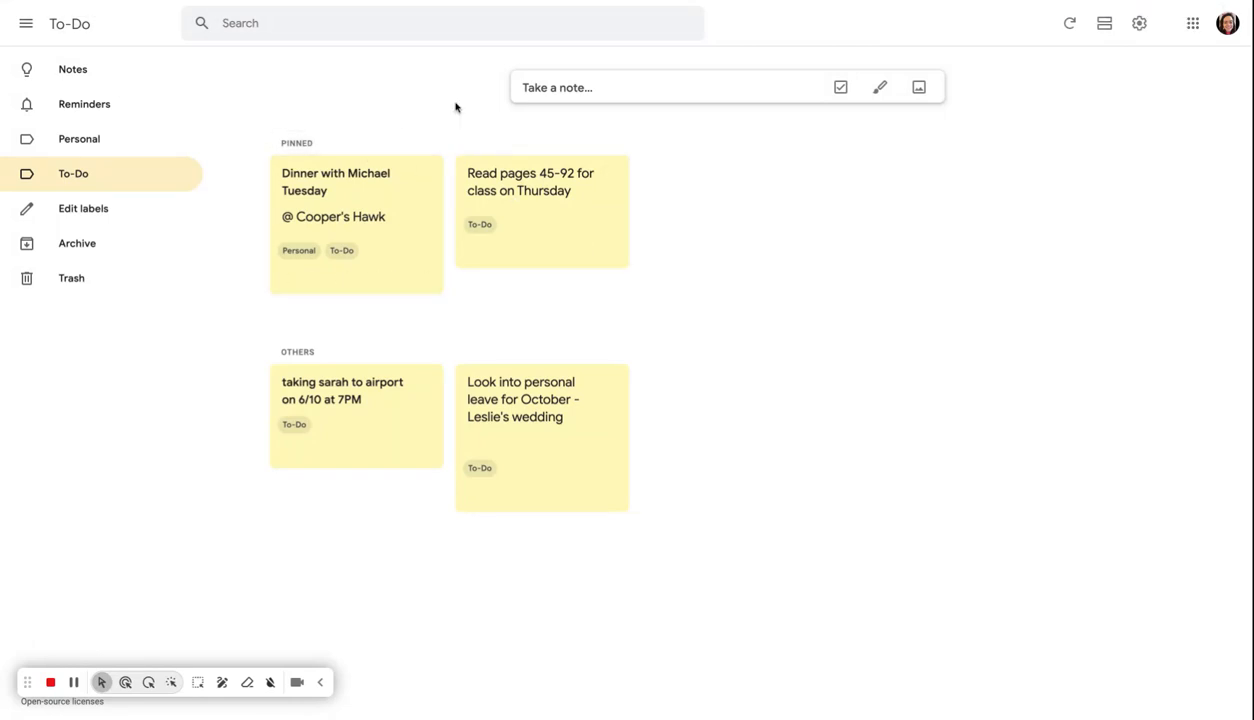
pyautogui.click(70, 73)
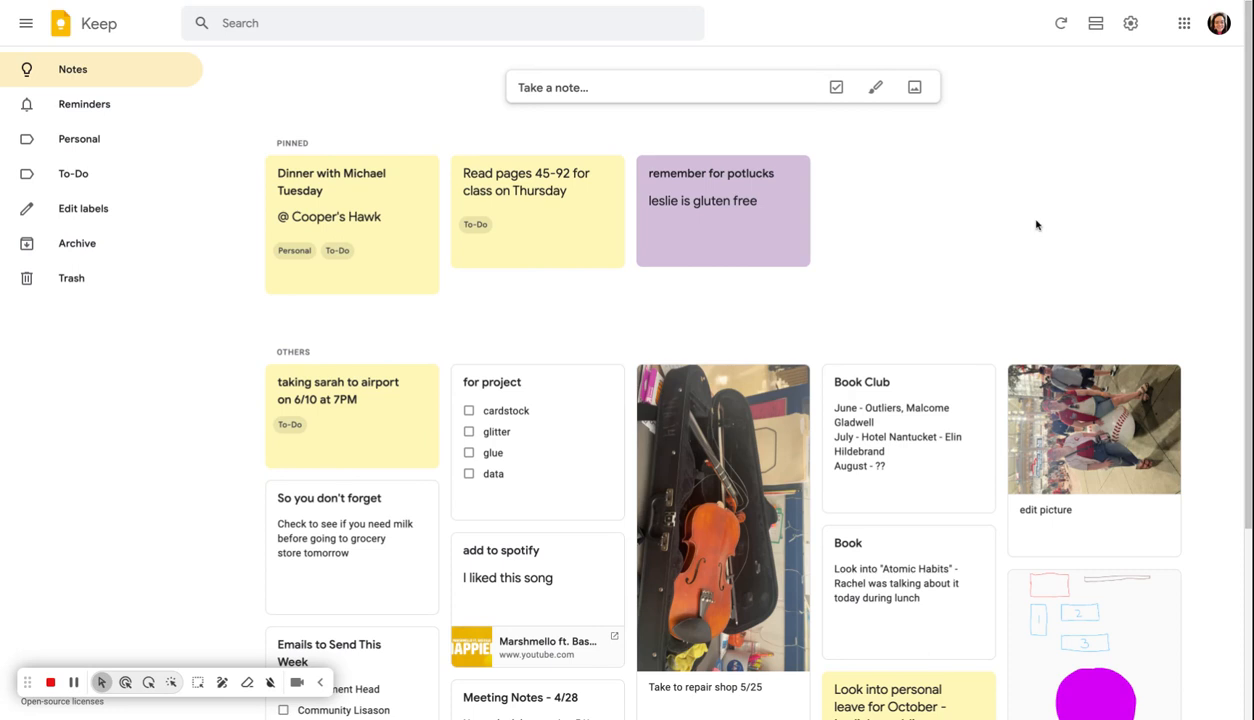
pyautogui.scroll(-1, 1033, 224)
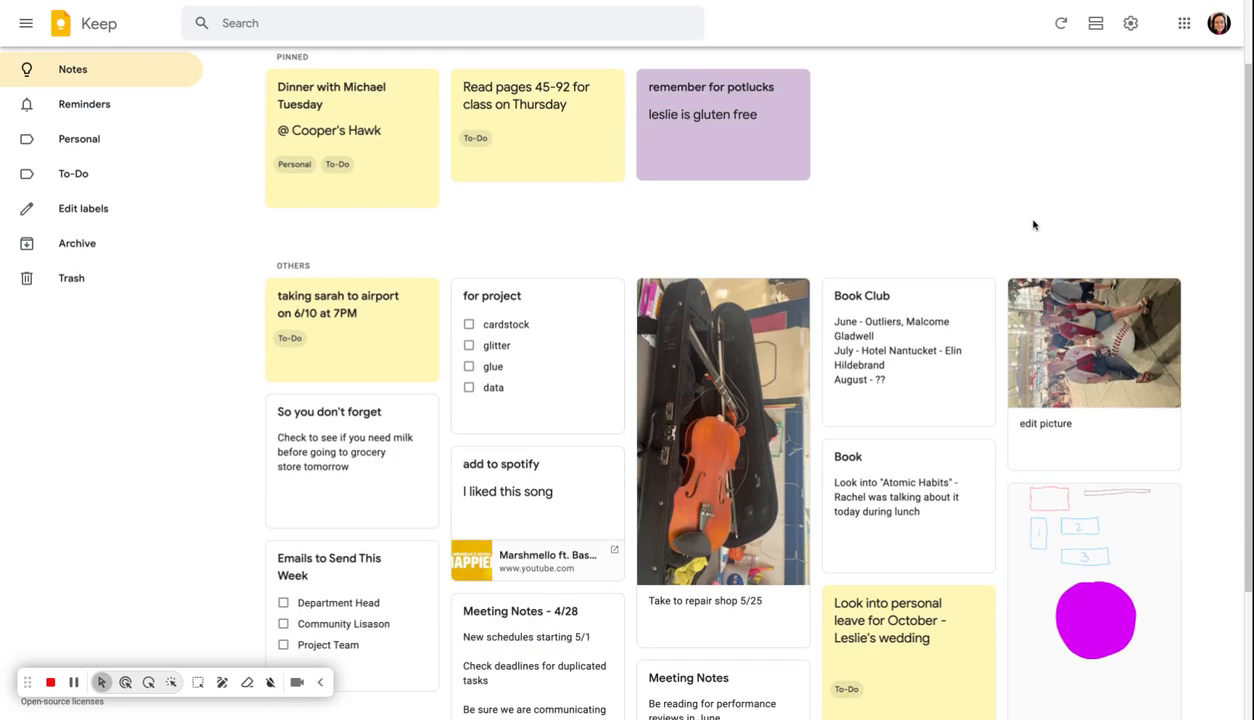